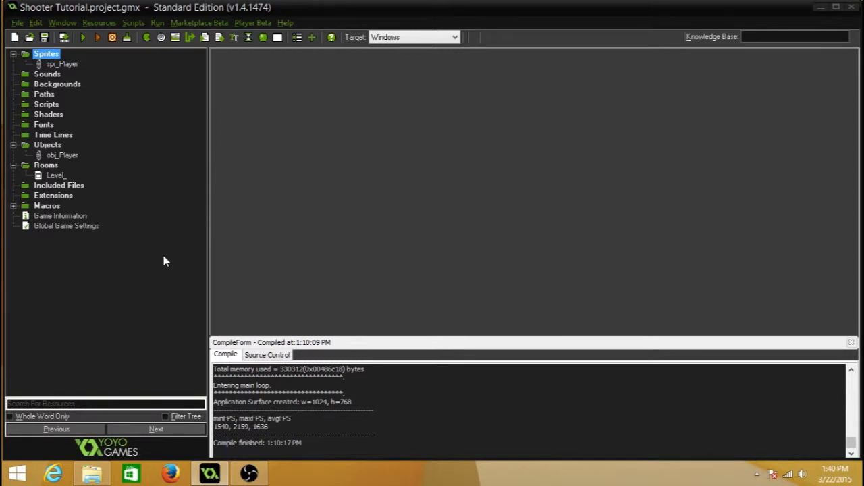
Step: Create a new project named Tutorial Basics in the default project directory
click(15, 37)
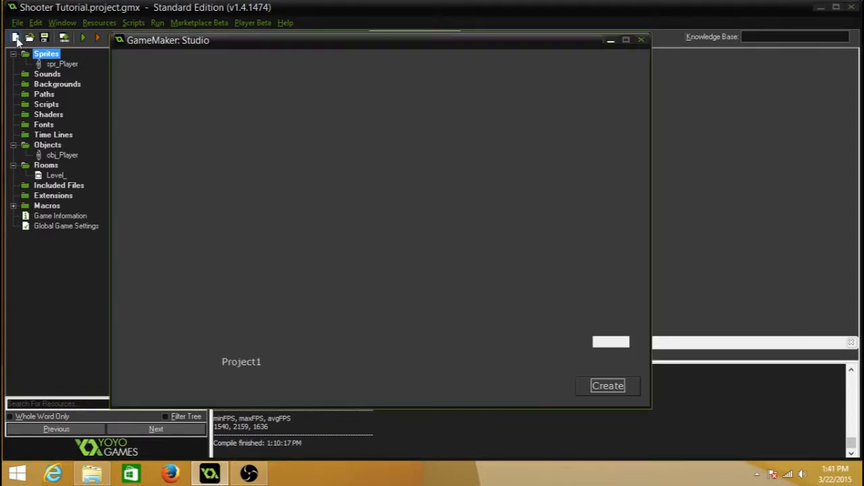
drag(289, 364, 219, 364)
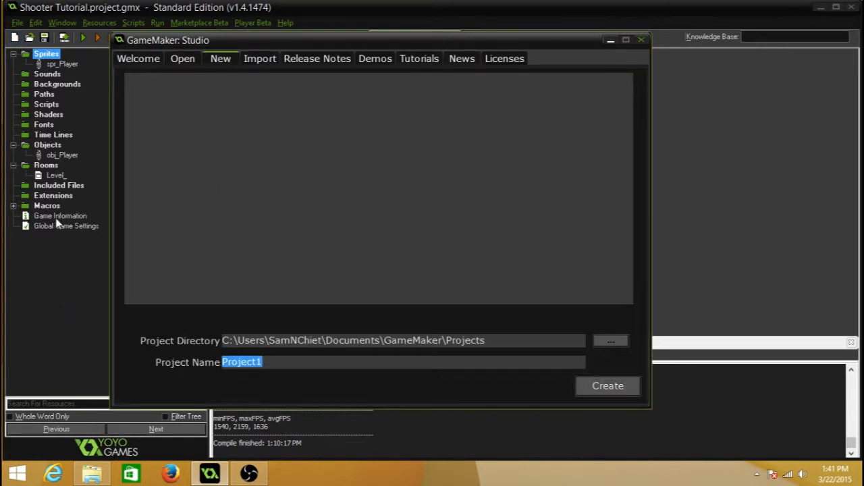
text(Tutorial)
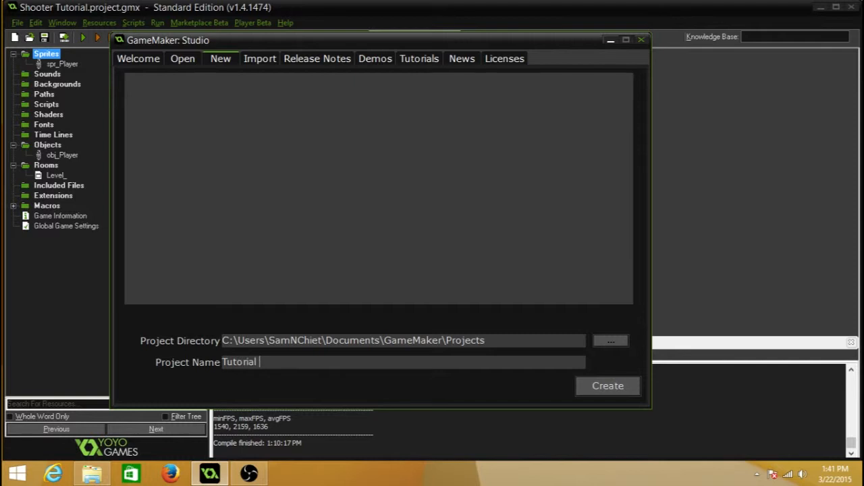
text( Basics)
click(589, 384)
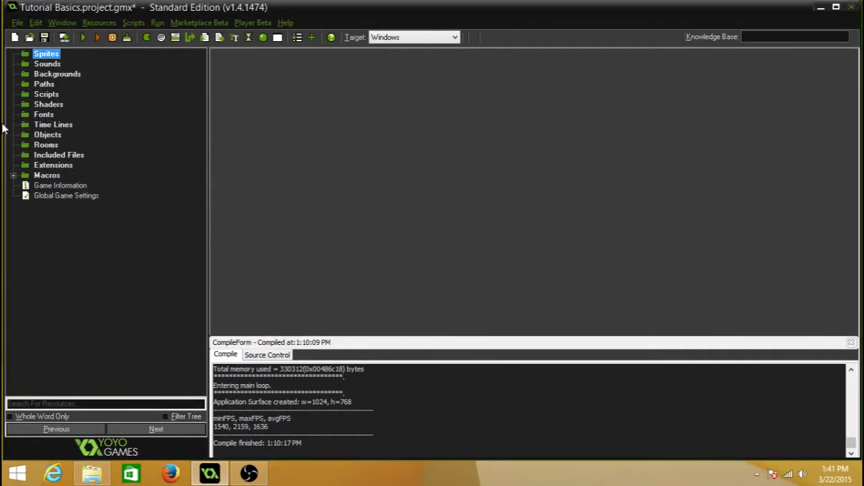
click(49, 65)
click(54, 74)
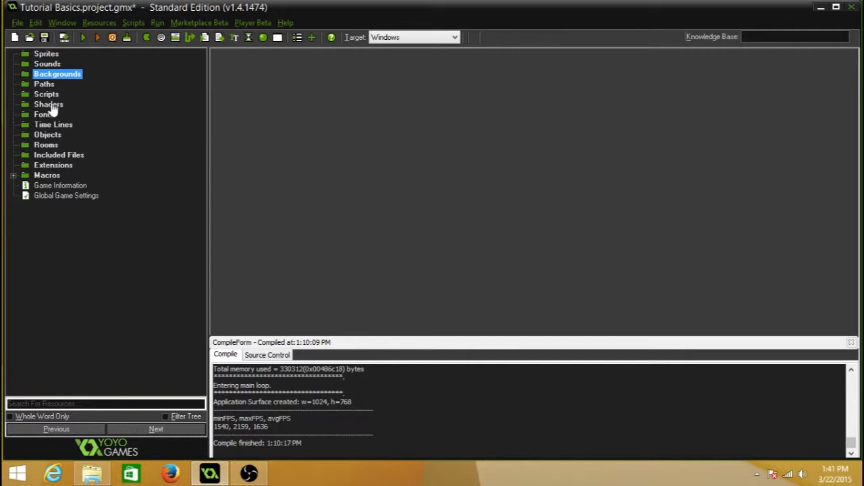
click(55, 128)
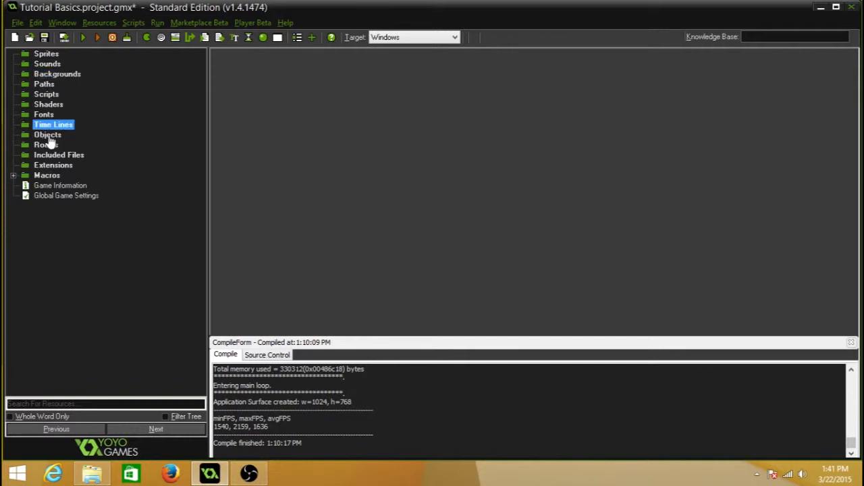
click(50, 138)
click(50, 145)
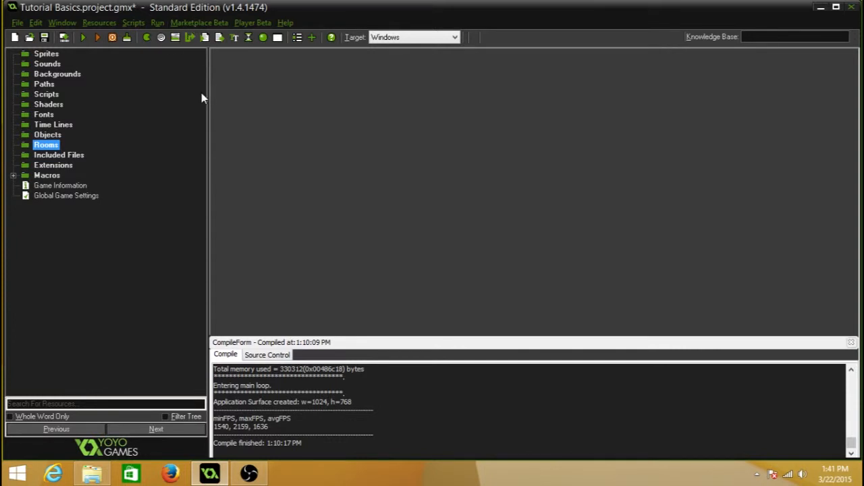
mouse_move(207, 94)
mouse_down()
mouse_move(139, 88)
mouse_move(210, 102)
mouse_up()
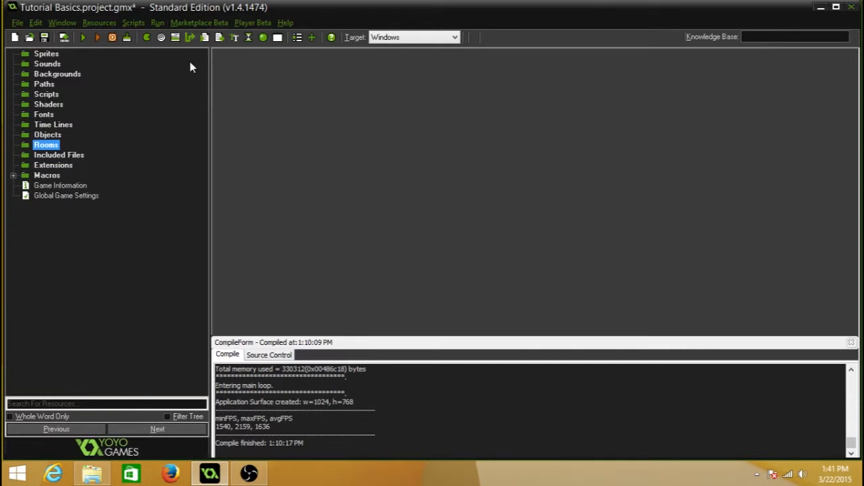
Step: Create a new room in the project and maximize its properties window
click(276, 39)
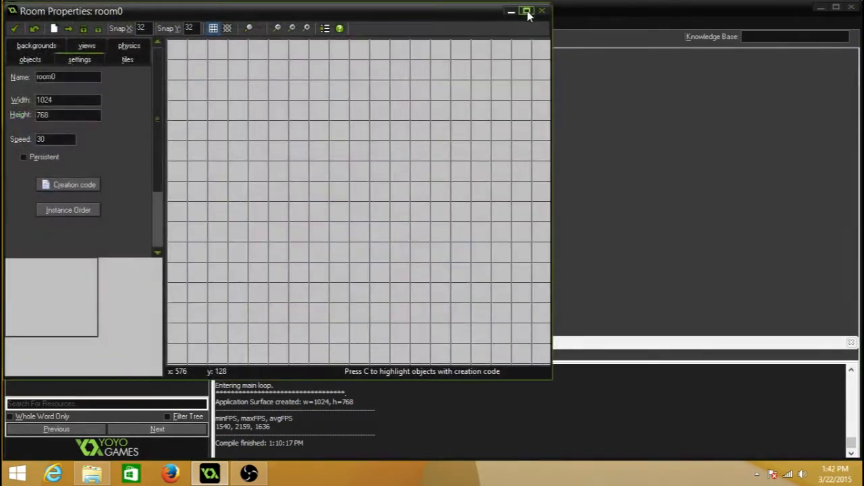
click(522, 10)
Step: Examine the empty room's grid and boundaries at different zoom levels
scroll(617, 226, down, 2)
scroll(616, 226, up, 1)
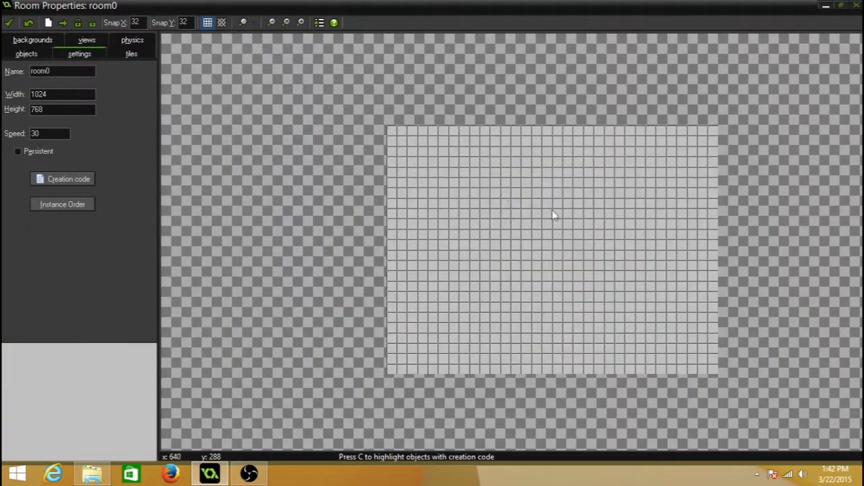
scroll(574, 270, down, 1)
scroll(581, 262, up, 1)
scroll(581, 262, down, 1)
scroll(578, 254, up, 2)
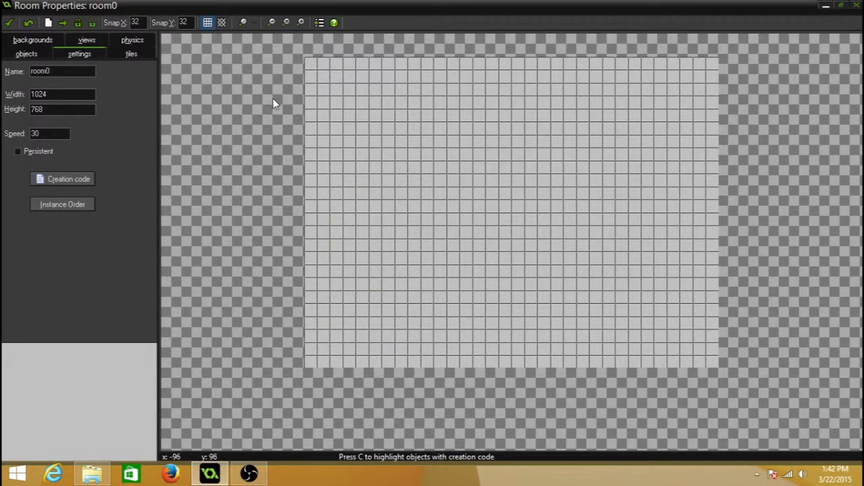
scroll(273, 98, up, 1)
scroll(272, 98, down, 1)
middle_drag(486, 116, 461, 136)
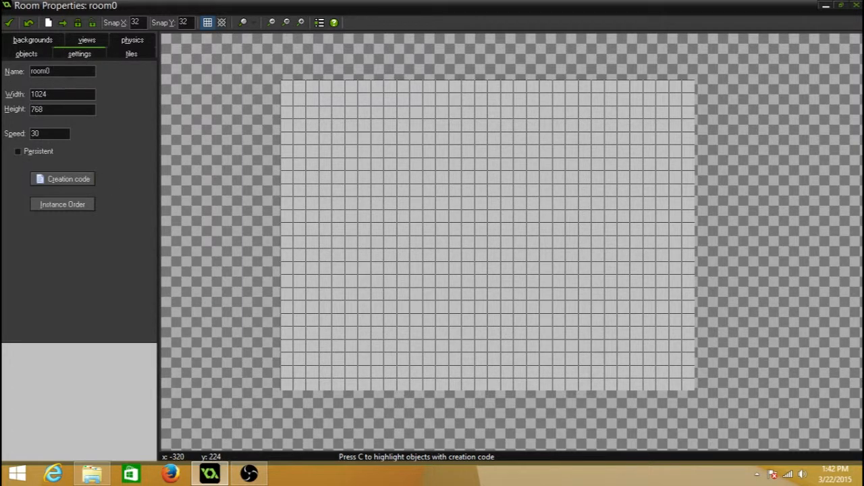
Step: Rename the new room as Test Room
double_click(67, 71)
text(Test Room)
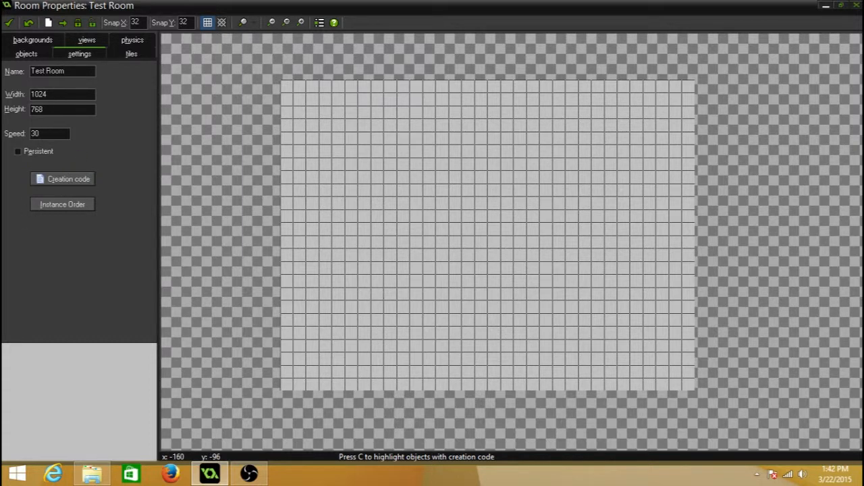
key(Tab)
Step: Try a room width of 500 and set it back to 1024
text(500)
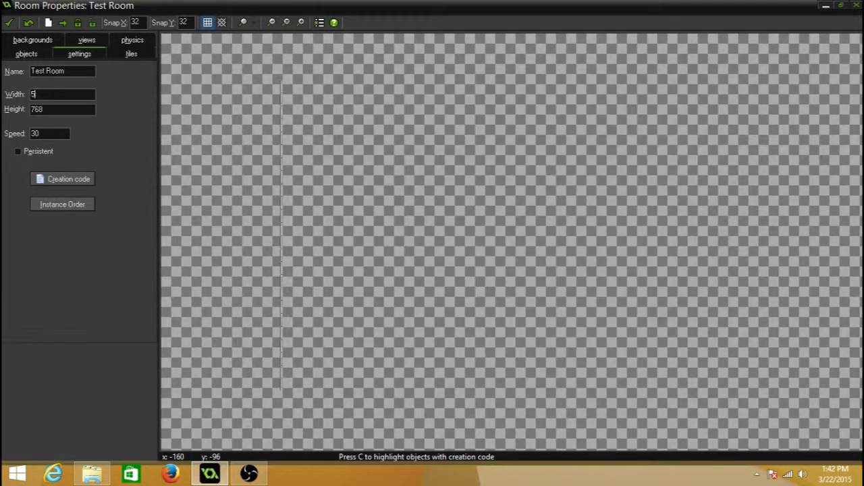
key(BackSpace)
key(BackSpace)
key(BackSpace)
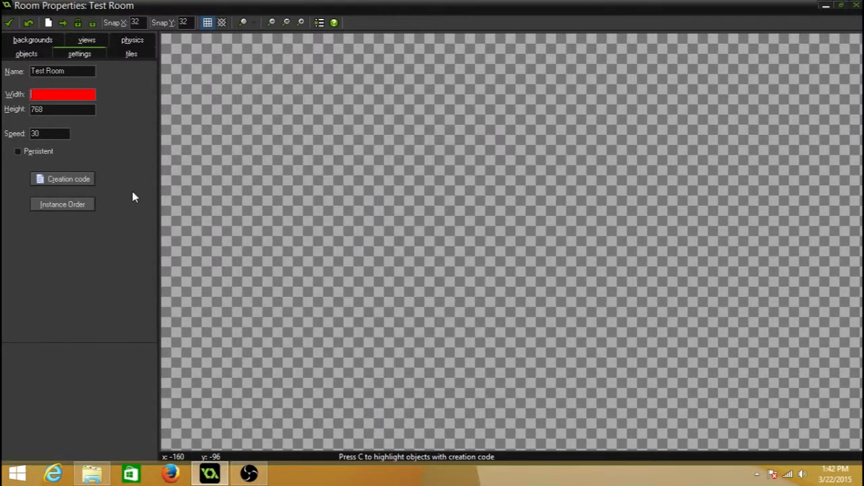
text(1024)
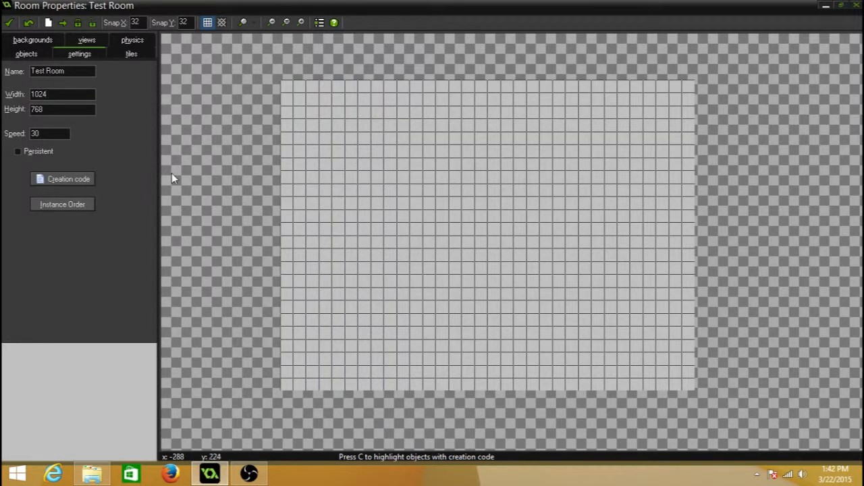
Step: Try a room height of 900 and set it back to 768
double_click(69, 109)
text(1000)
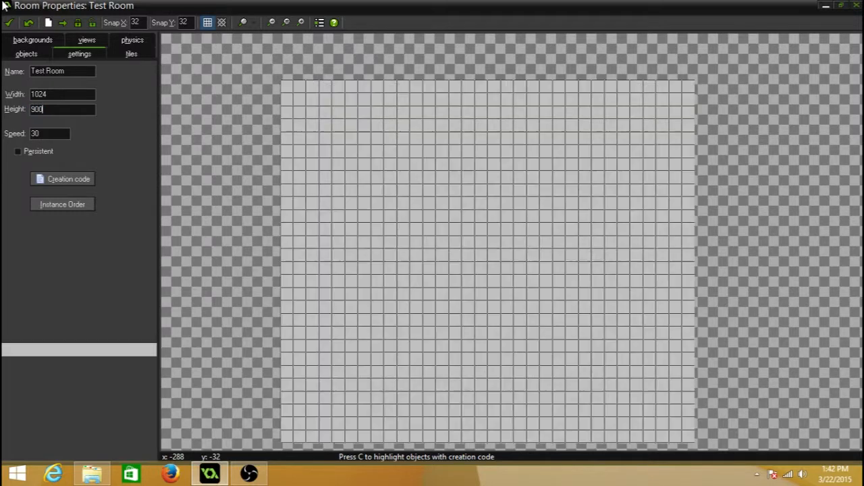
key(BackSpace)
key(BackSpace)
key(BackSpace)
key(BackSpace)
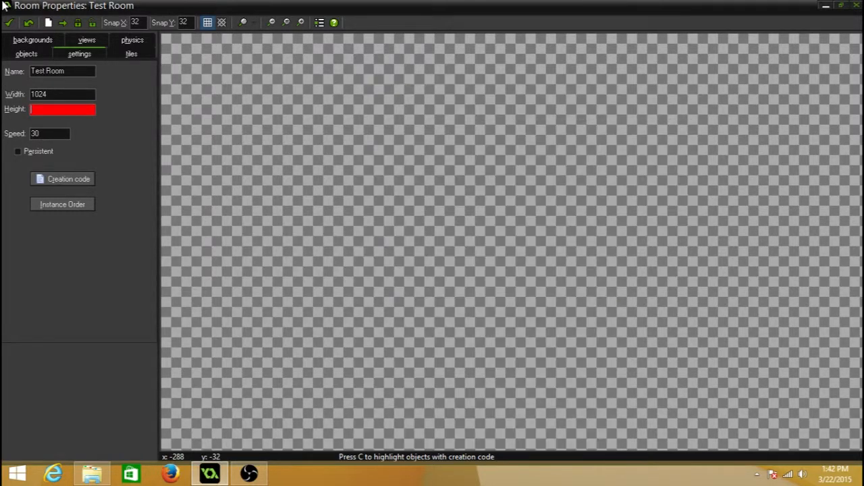
text(768)
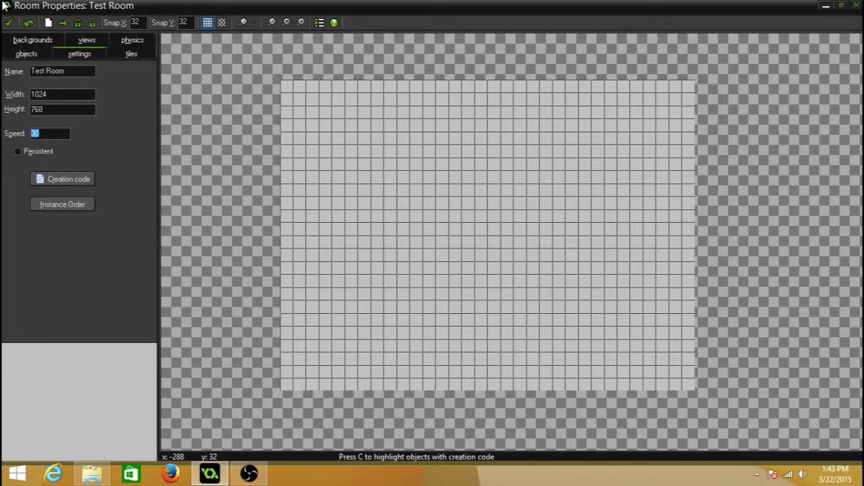
Step: Try a room speed of 60 and set it back to 30
text(60)
key(BackSpace)
key(BackSpace)
text(03)
key(BackSpace)
key(BackSpace)
text(30)
Step: Minimize the room's properties window and create a new background resource
click(825, 6)
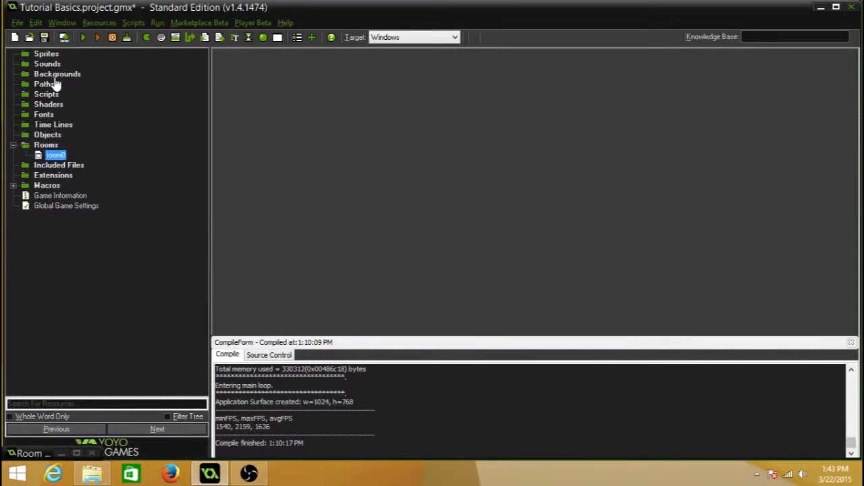
click(58, 74)
right_click(57, 74)
click(49, 80)
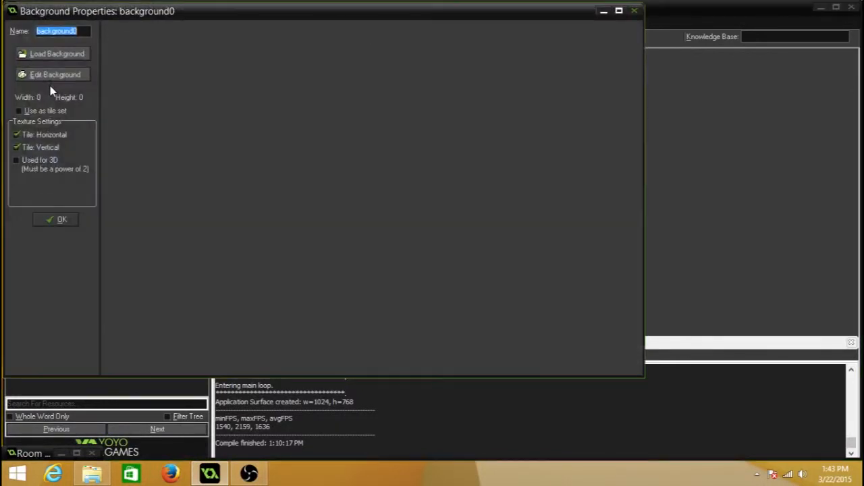
click(57, 56)
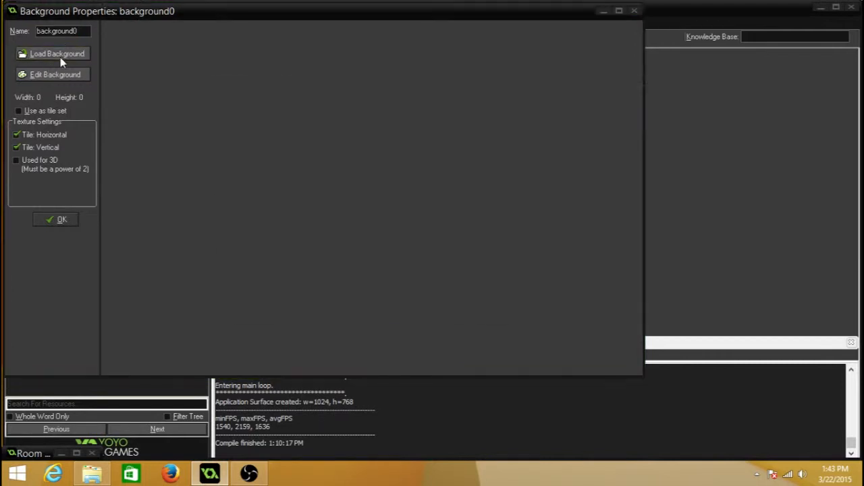
click(528, 324)
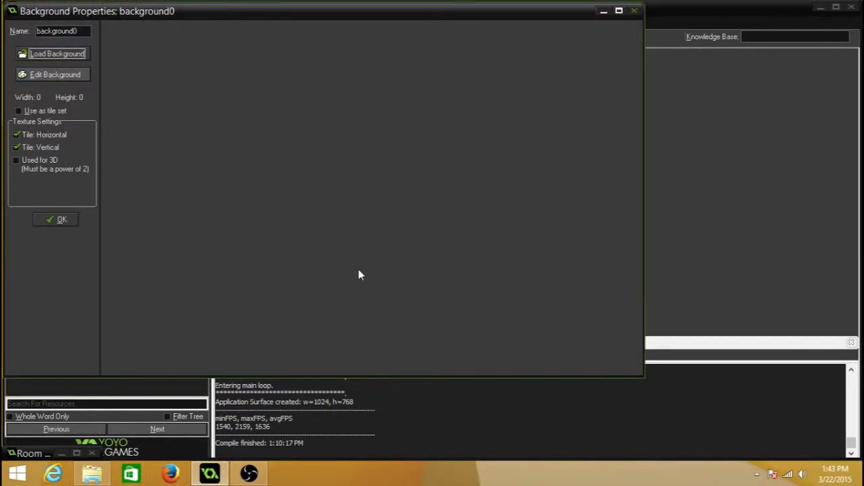
click(80, 76)
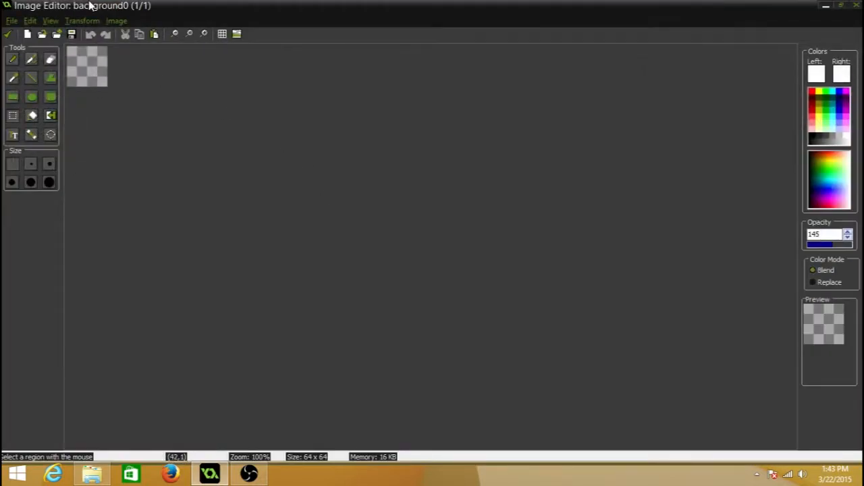
click(855, 6)
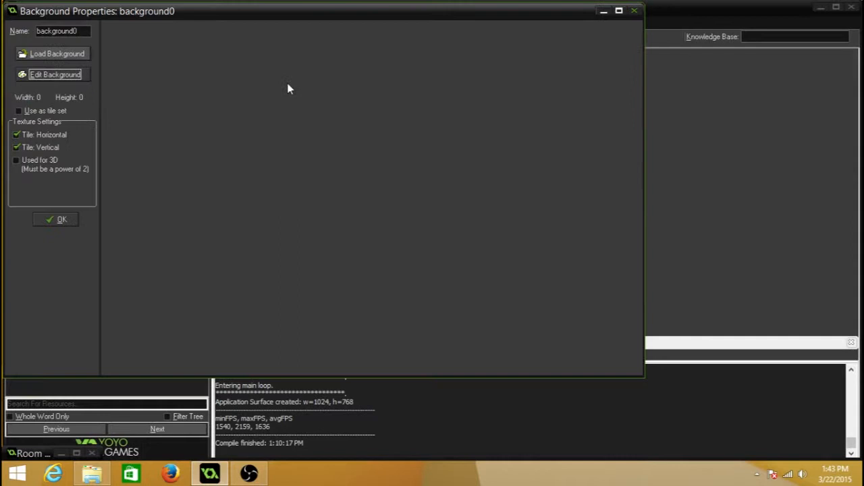
Step: Open the empty background in the image editor for drawing
click(55, 74)
scroll(101, 81, up, 5)
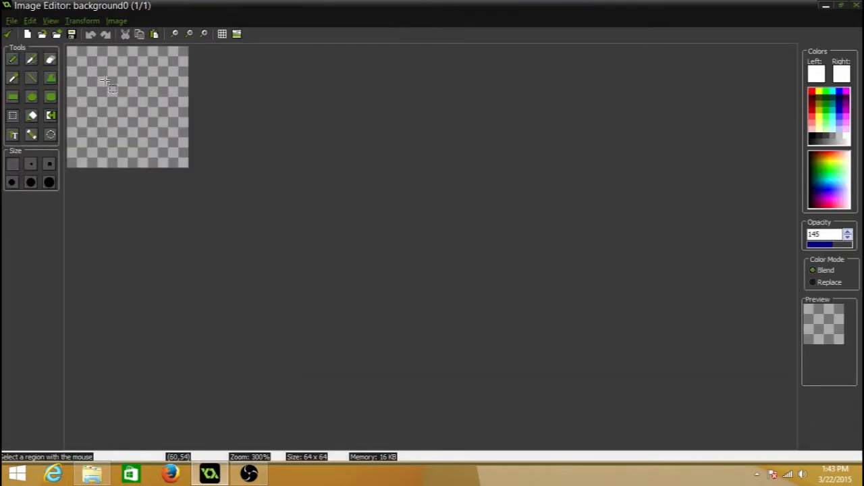
scroll(105, 81, down, 5)
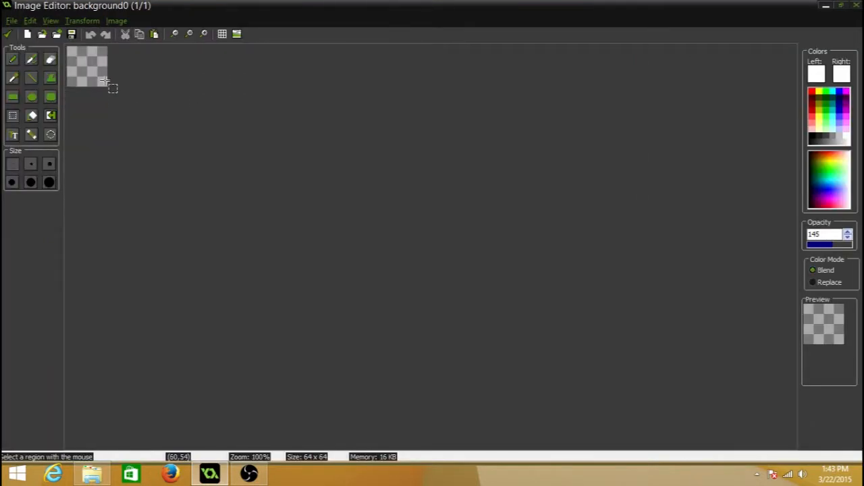
scroll(105, 81, up, 3)
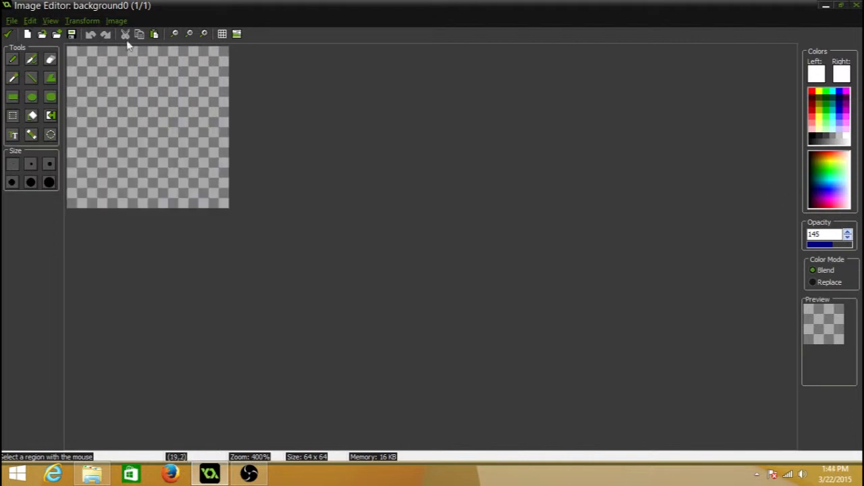
drag(135, 126, 318, 245)
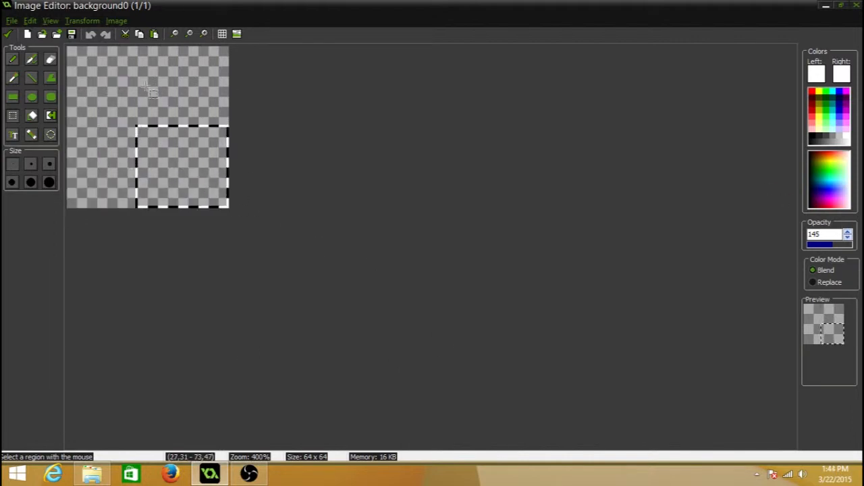
click(149, 88)
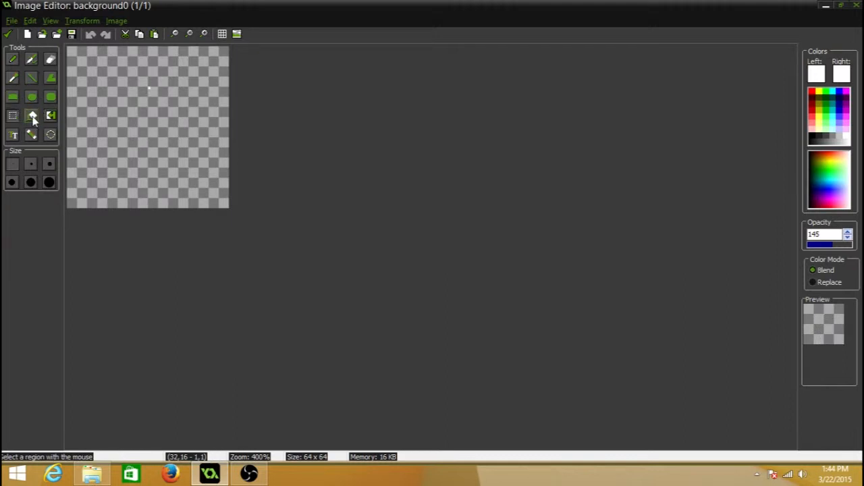
Step: Flood-fill the whole background image with cyan at an opacity of 255
click(32, 115)
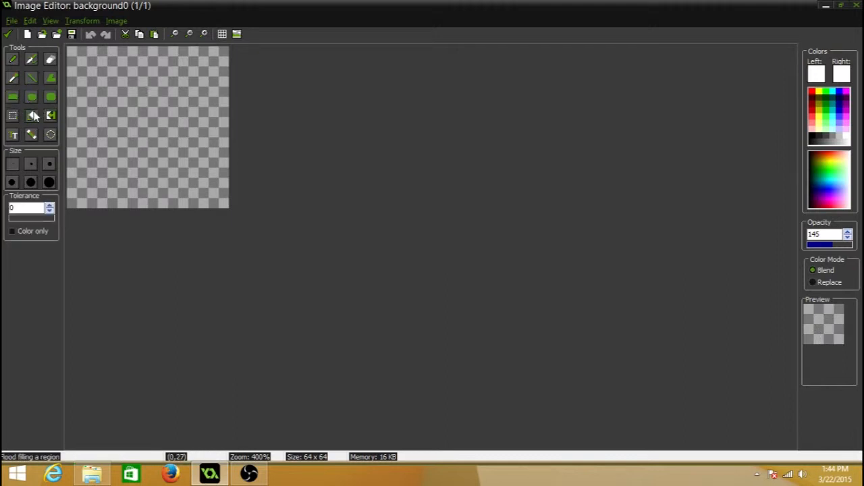
click(835, 92)
click(110, 92)
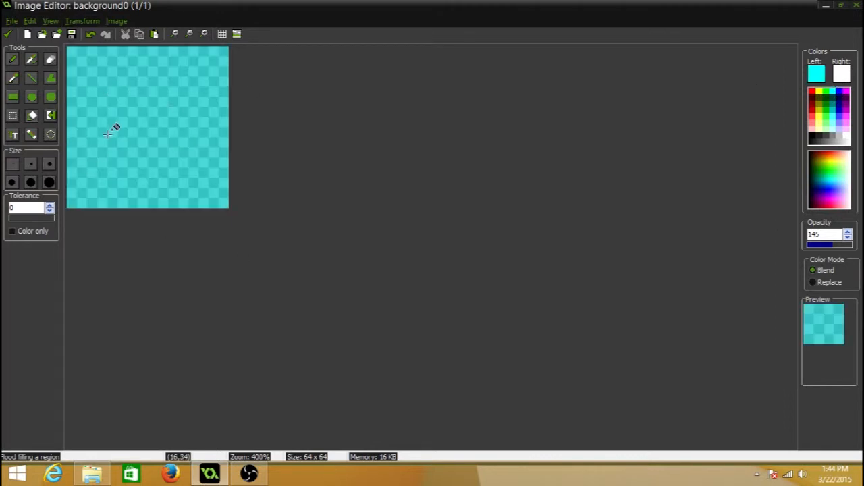
drag(835, 245, 853, 245)
click(173, 116)
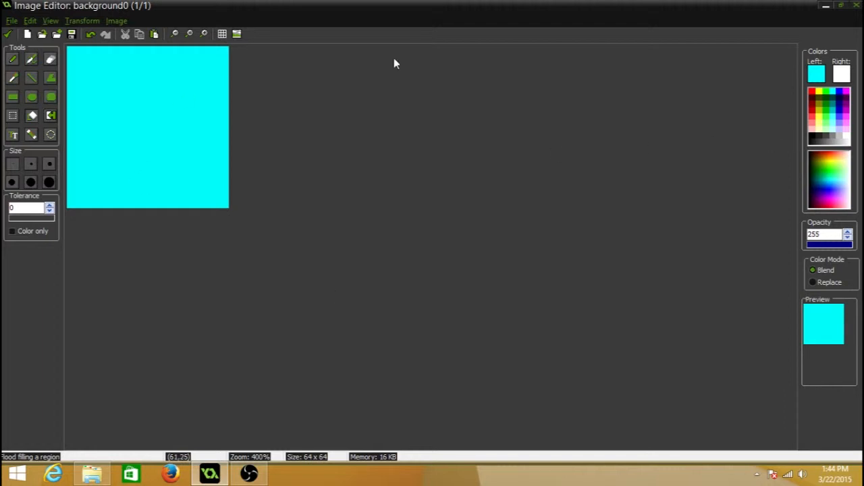
Step: Draw a filled, wide white ellipse as a cloud in the upper part of the cyan image
click(32, 94)
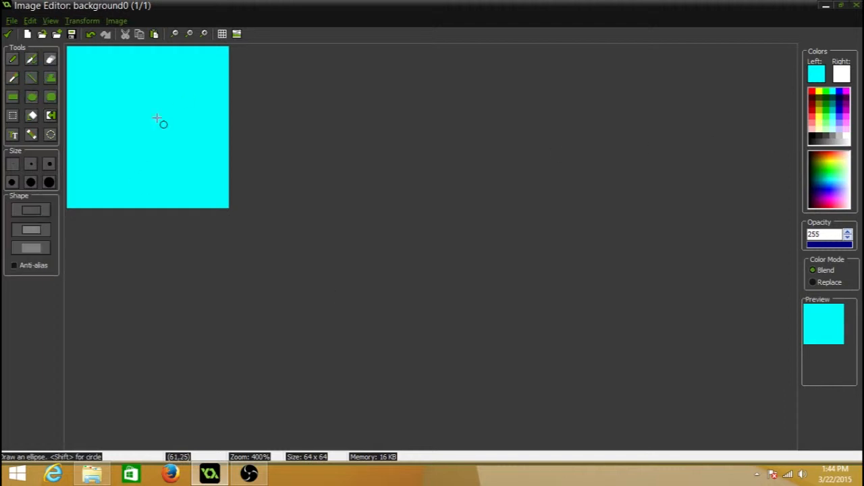
click(848, 133)
drag(85, 86, 172, 118)
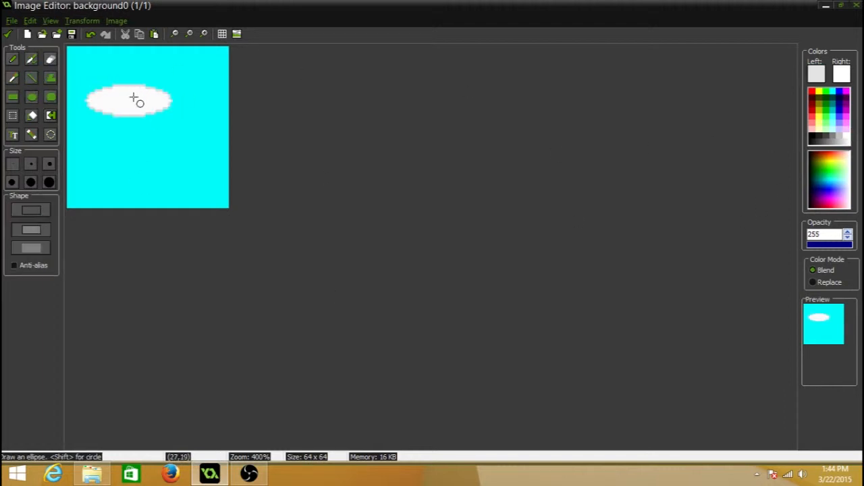
Step: Add two overlapping filled white ellipses below the first one to finish the cloud, and accept the image and the background resource
drag(134, 95, 180, 150)
drag(118, 111, 177, 153)
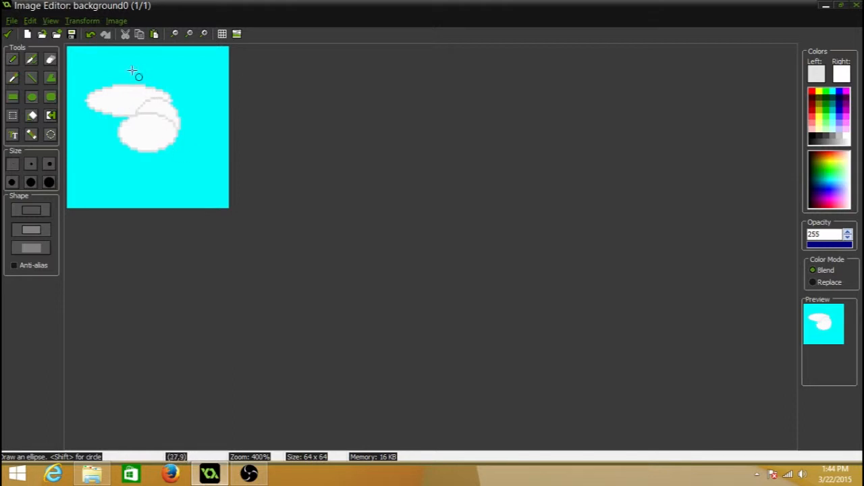
click(8, 35)
click(62, 220)
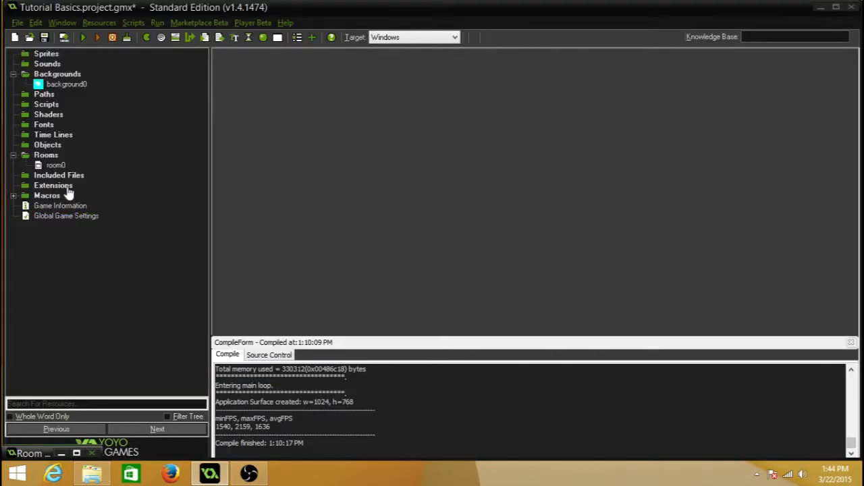
Step: Open the test room's background settings and make Background 0 visible when the room starts
double_click(49, 165)
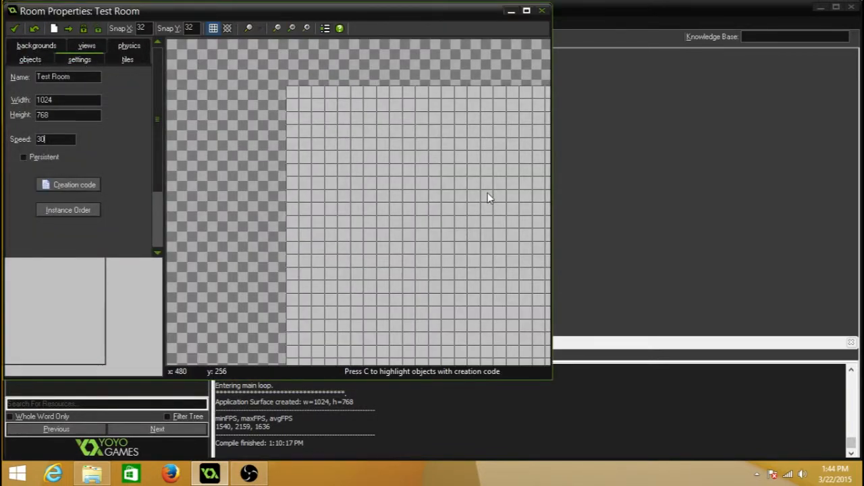
middle_drag(488, 193, 361, 103)
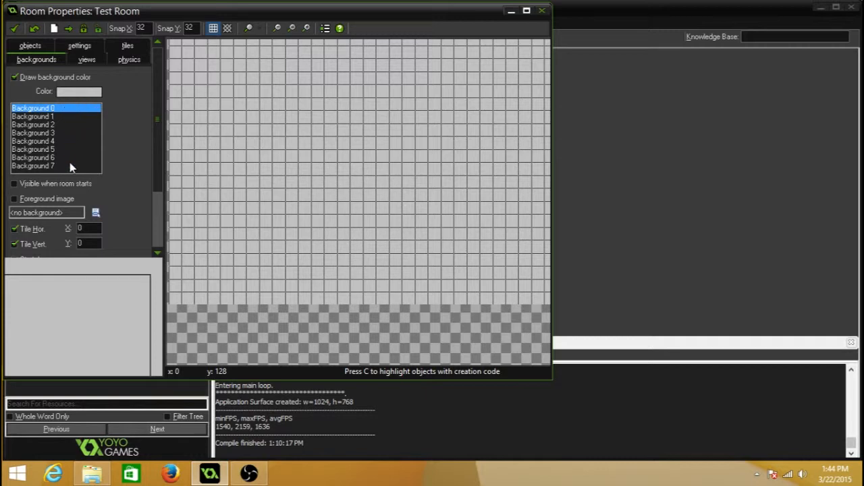
click(15, 184)
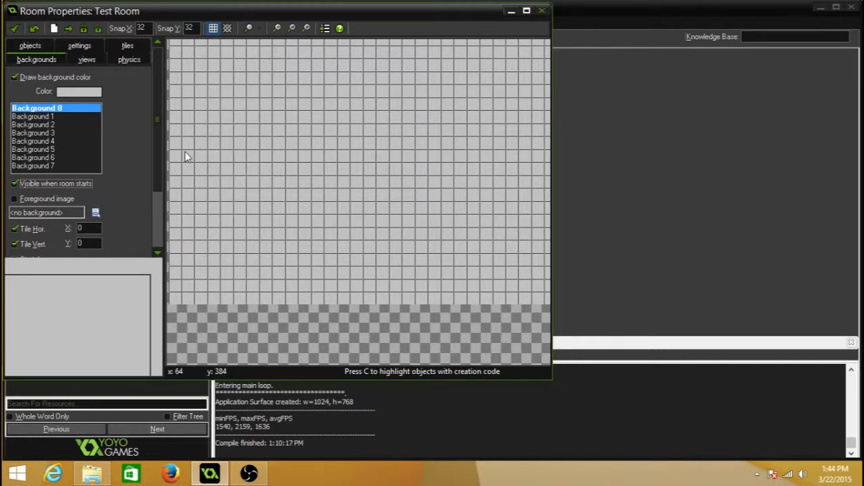
Step: Assign background0 as the tiled image of the room's Background 0 and accept the room changes
scroll(63, 185, down, 2)
scroll(66, 183, down, 2)
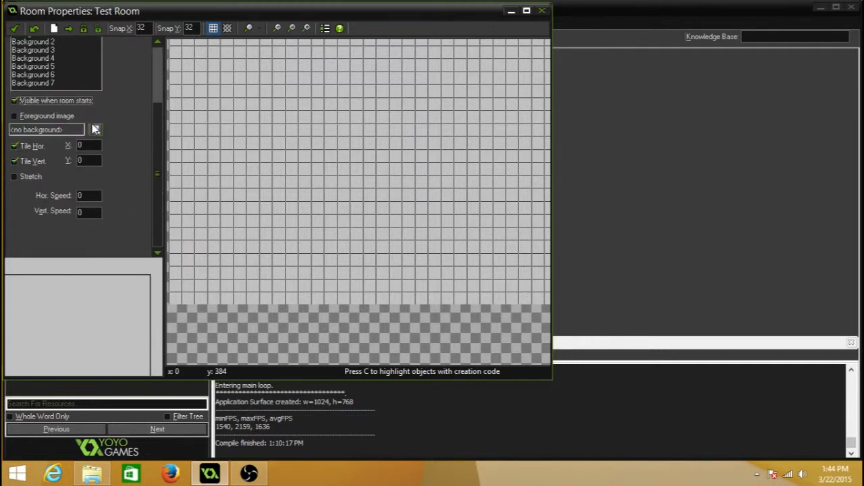
click(96, 130)
click(110, 149)
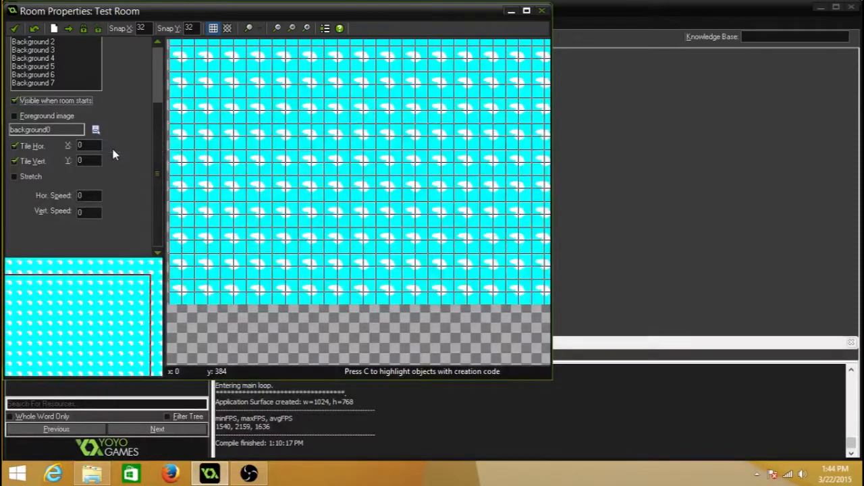
middle_drag(281, 151, 319, 243)
middle_drag(318, 208, 275, 167)
click(17, 29)
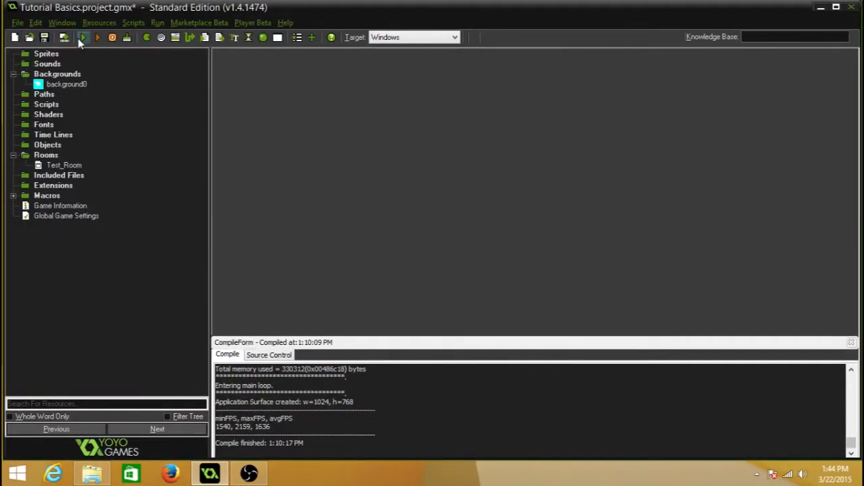
Step: Run the game to check the tiled cloud background, and close the game window
double_click(59, 166)
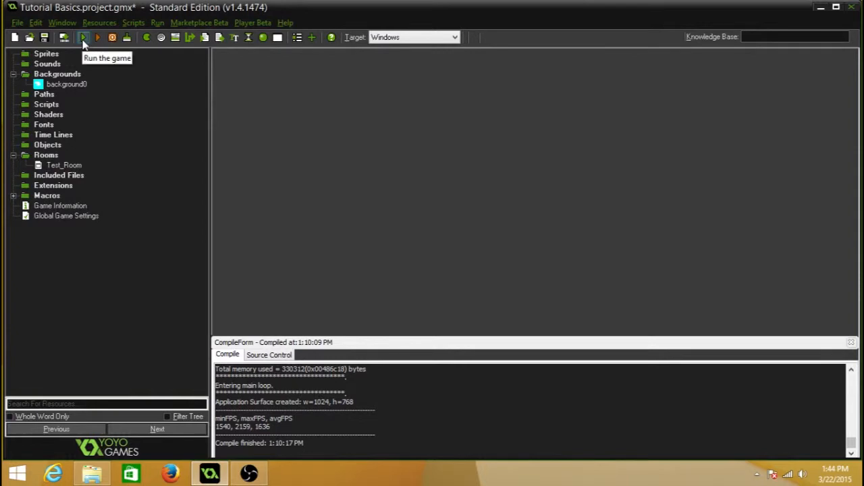
click(83, 39)
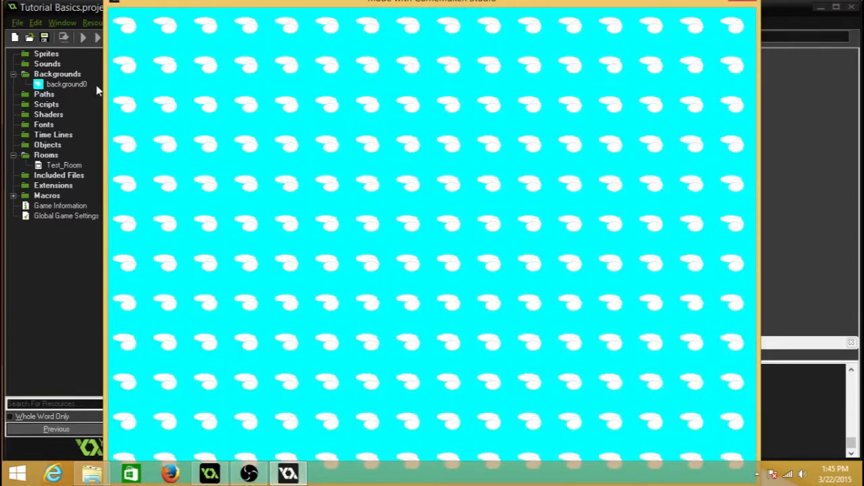
drag(186, 3, 154, 13)
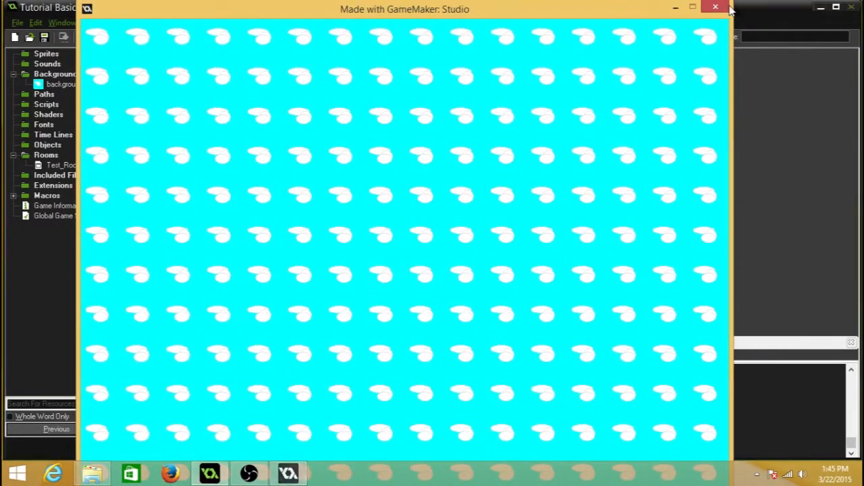
click(728, 7)
Step: Set the horizontal speed of Background 0 in Test_Room to 1
double_click(70, 165)
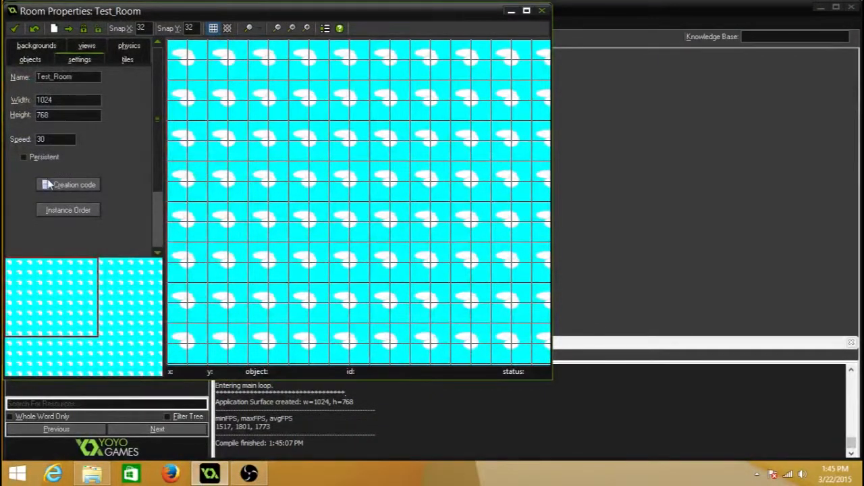
click(40, 47)
scroll(96, 179, down, 3)
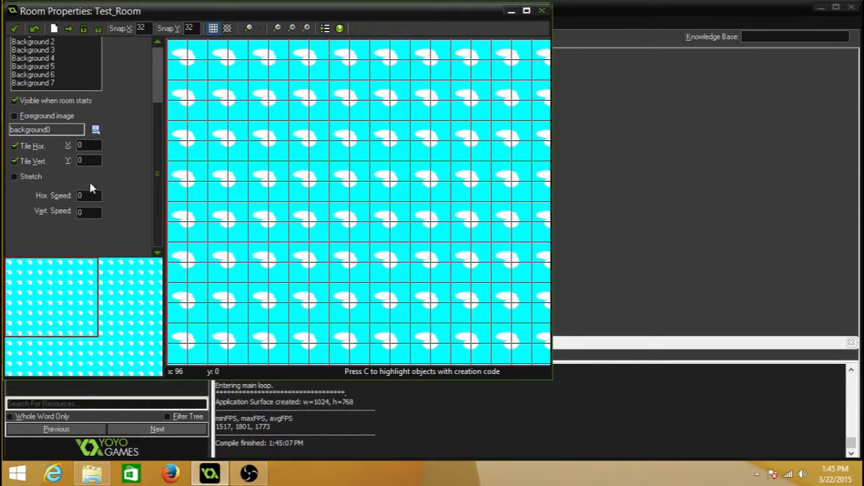
scroll(67, 135, up, 3)
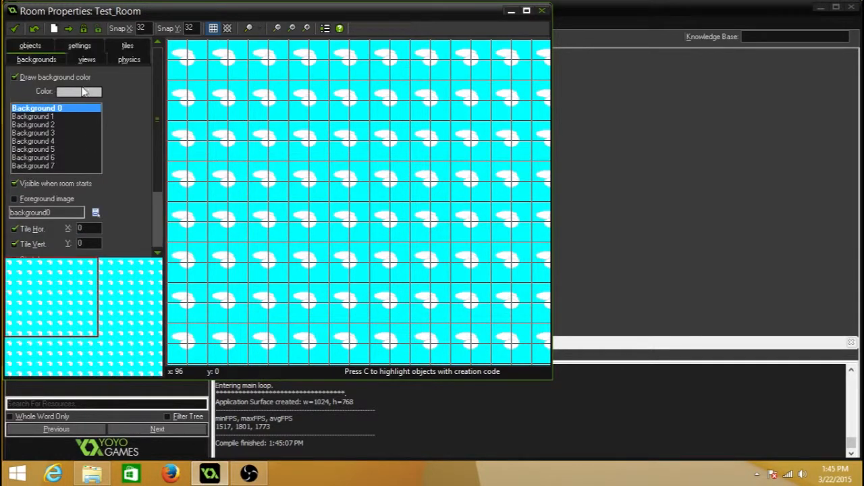
scroll(68, 140, down, 2)
scroll(85, 220, down, 1)
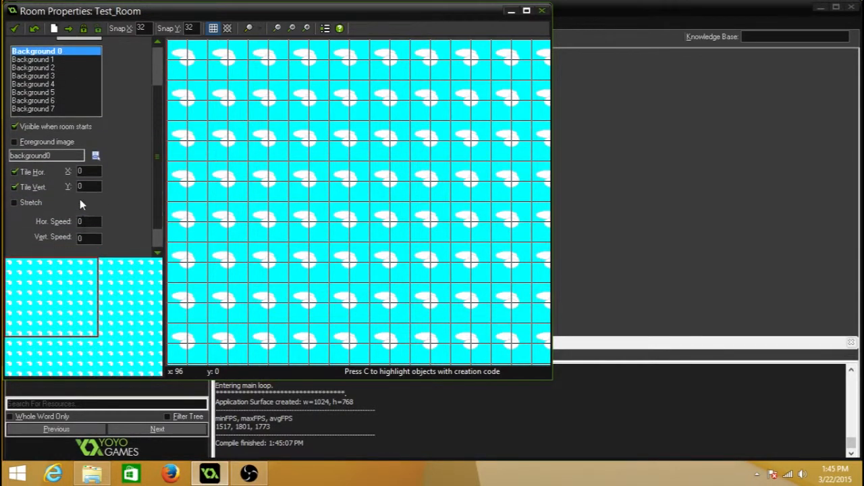
click(81, 221)
scroll(76, 107, up, 2)
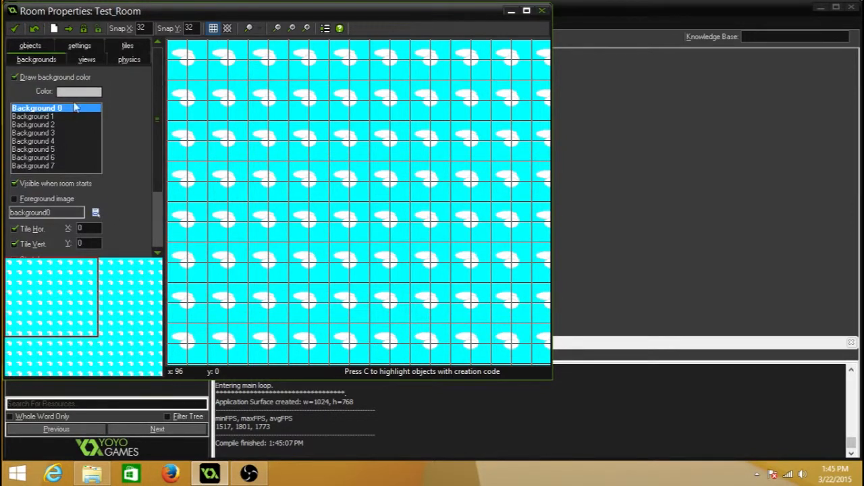
Step: Accept the room changes and run the game to check the background's horizontal scrolling
click(82, 46)
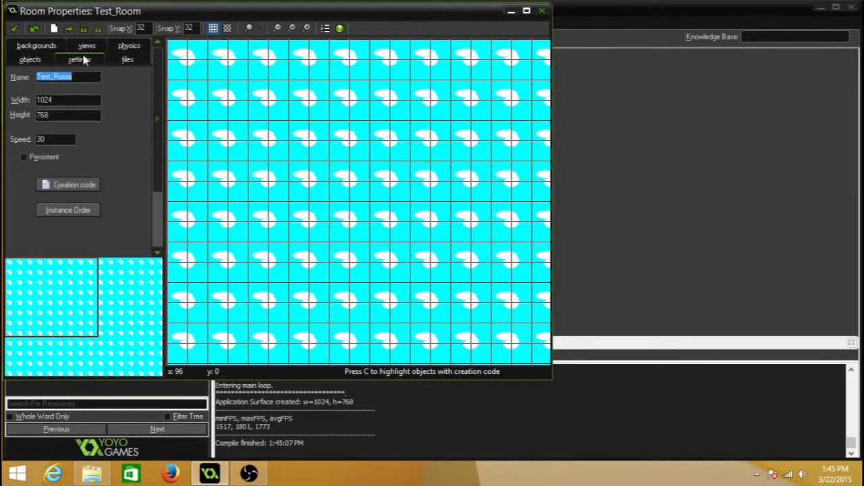
click(29, 59)
scroll(48, 106, down, 3)
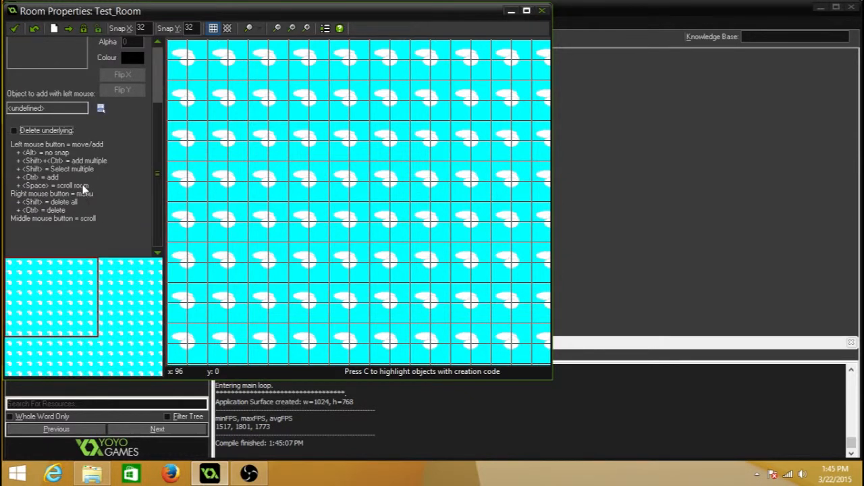
click(14, 27)
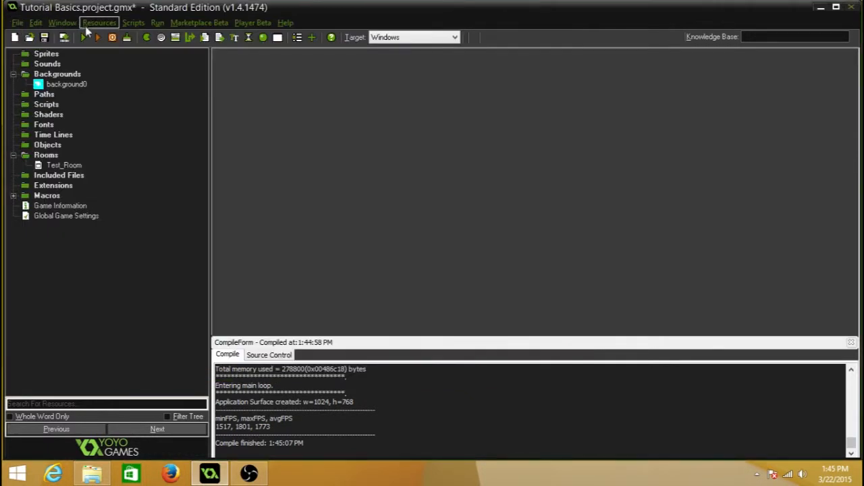
click(84, 37)
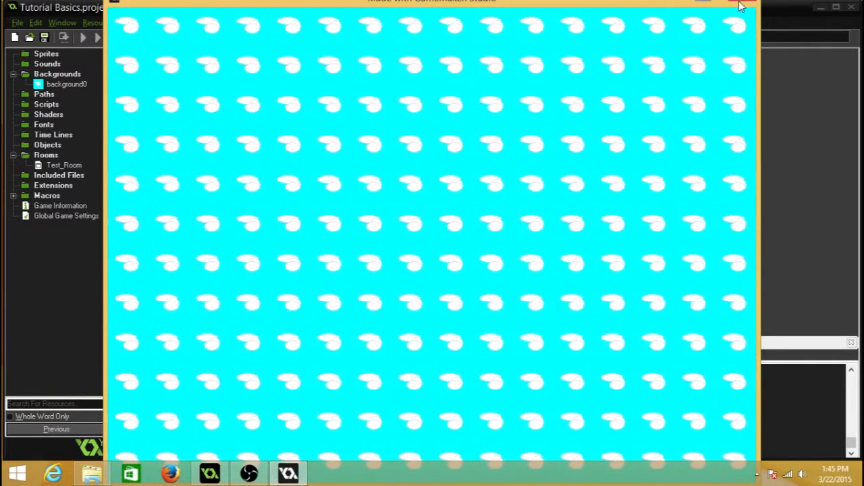
key(Escape)
Step: Set the horizontal speed of Background 0 in Test_Room to 2 and test the scrolling by running the game
click(67, 164)
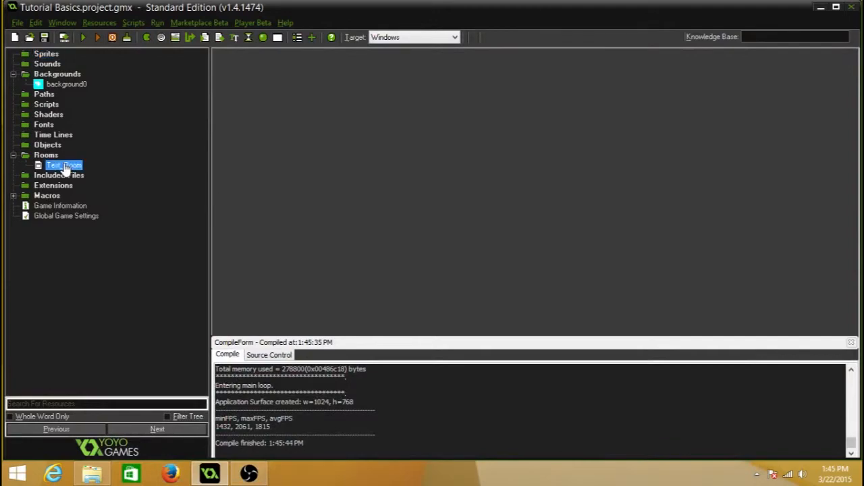
click(65, 164)
double_click(39, 165)
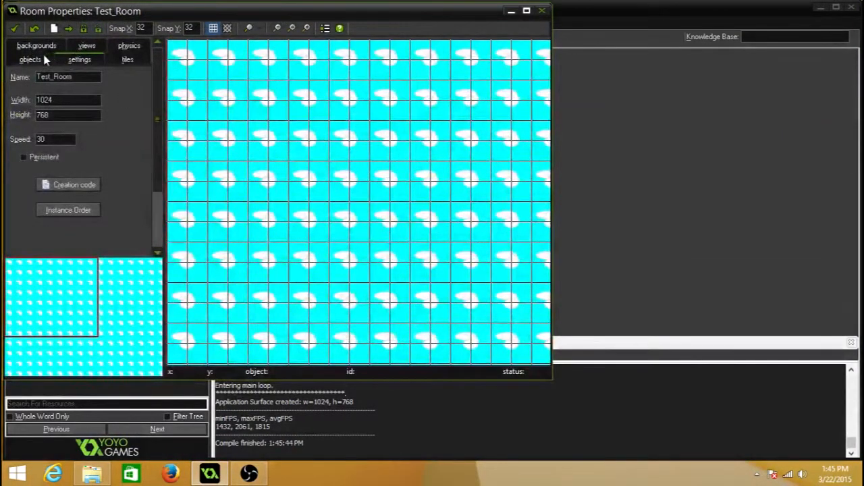
click(46, 45)
scroll(108, 219, down, 2)
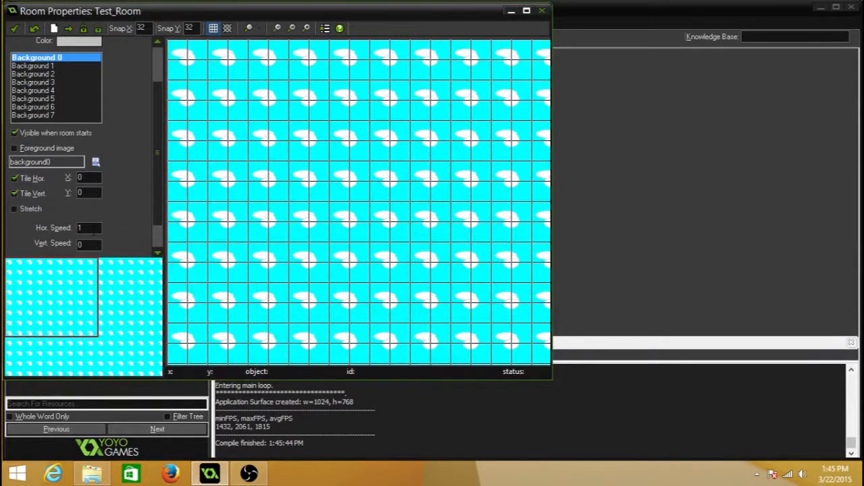
text(2)
click(14, 29)
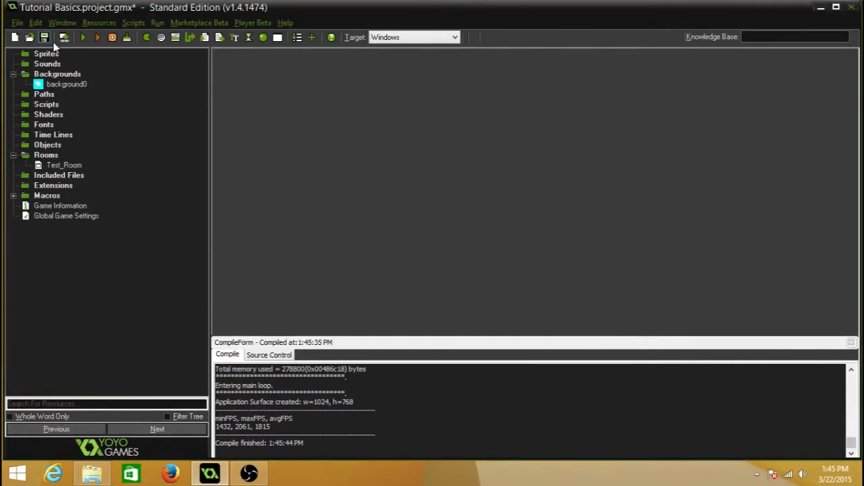
click(96, 37)
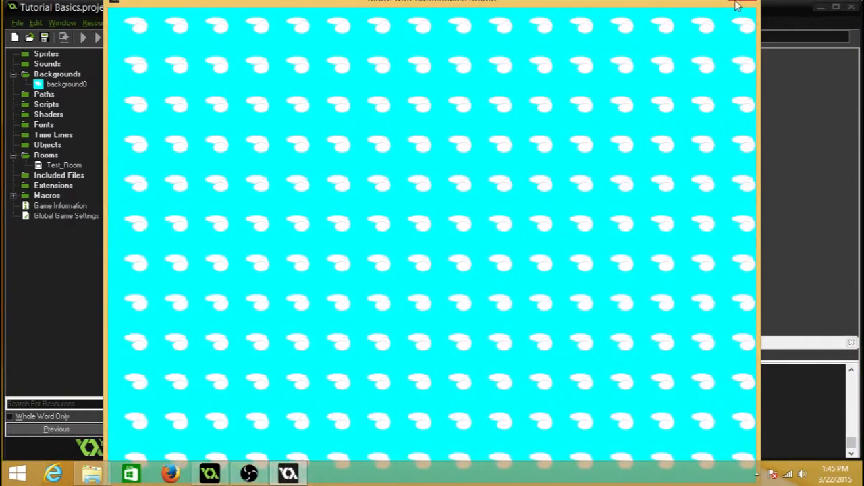
click(754, 5)
Step: Set the vertical speed of Background 0 in Test_Room to 1 and run the game to check the diagonal scrolling
double_click(65, 166)
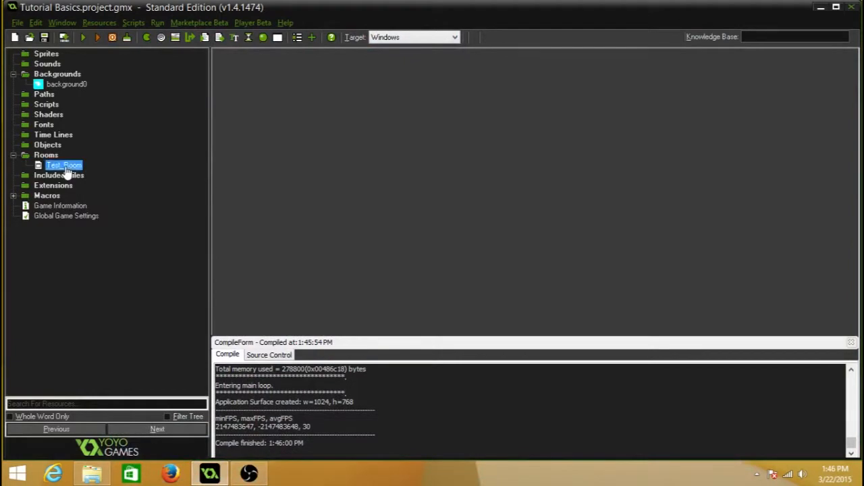
click(53, 62)
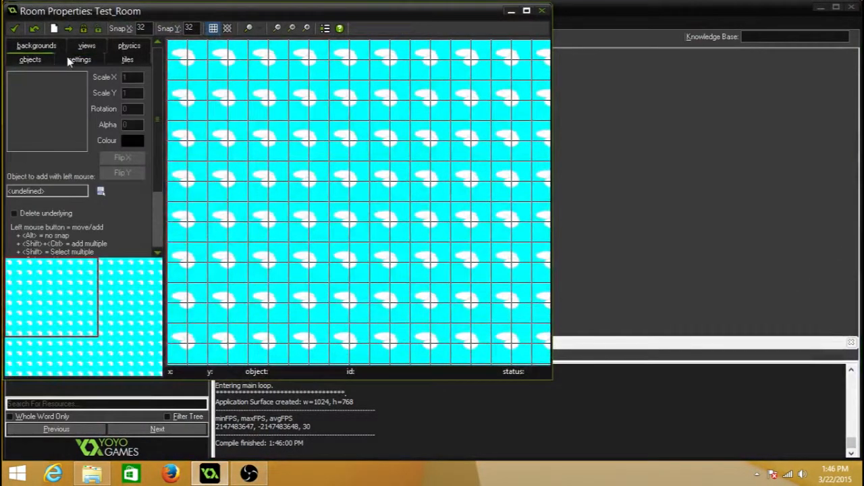
click(75, 61)
click(53, 45)
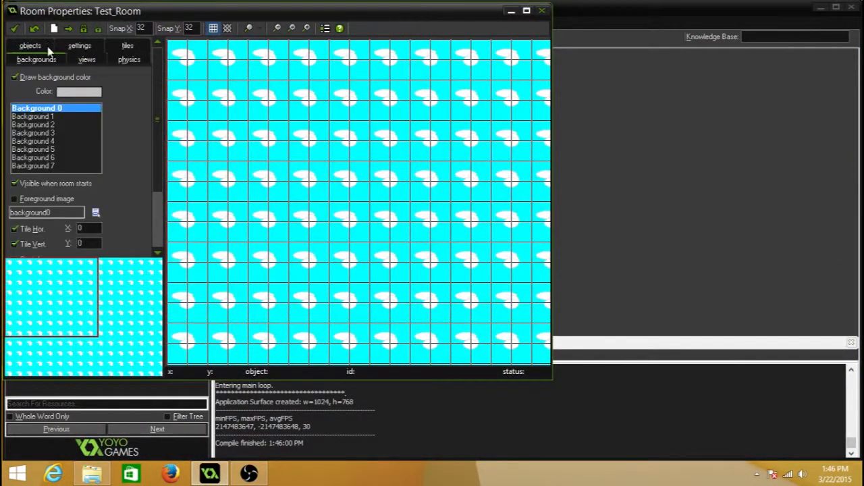
scroll(74, 128, down, 3)
text(1)
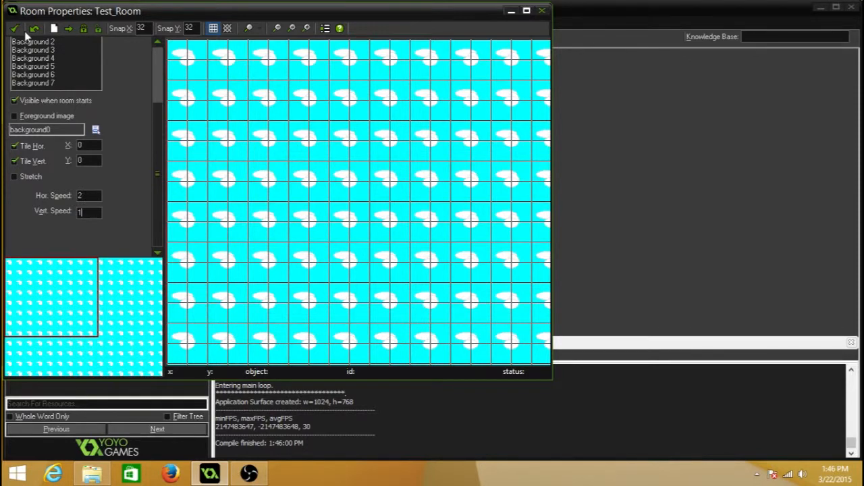
click(15, 29)
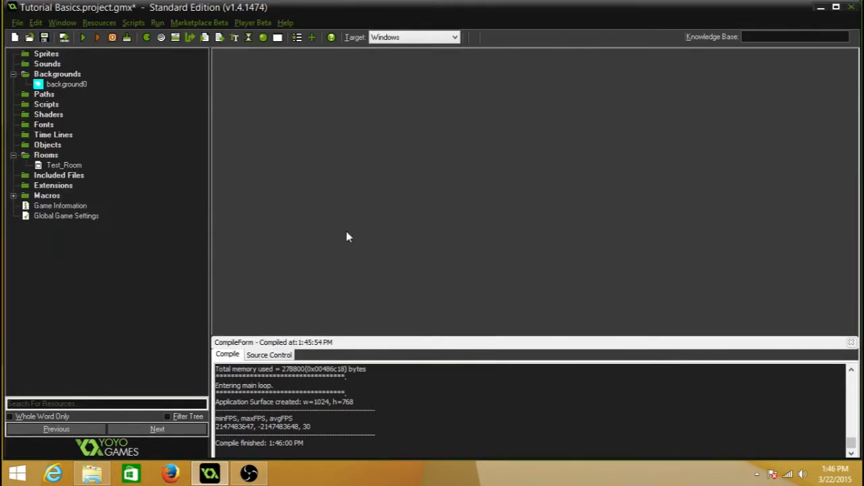
click(87, 37)
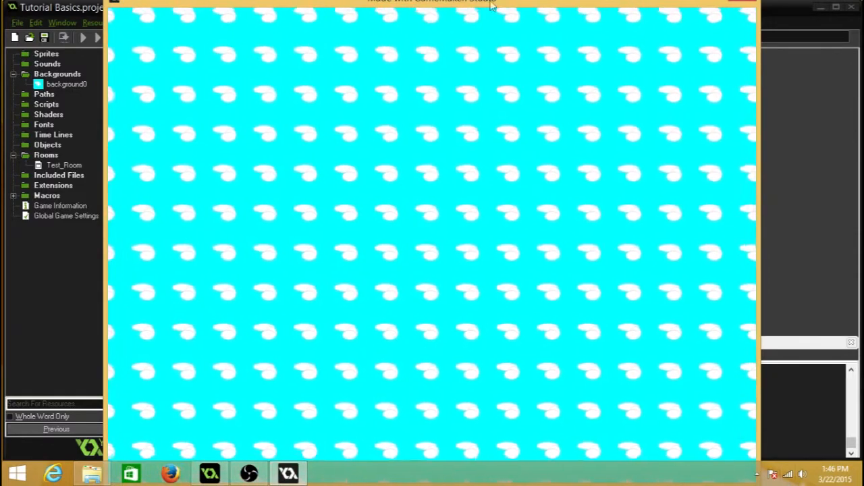
click(742, 0)
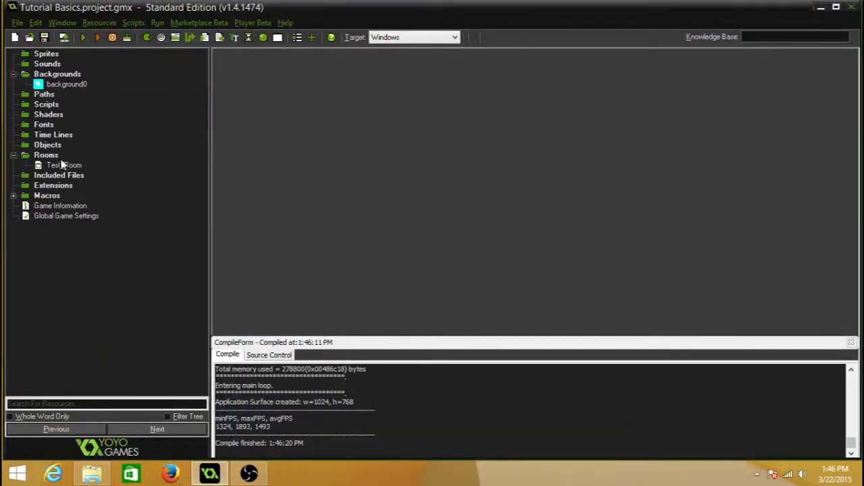
Step: Set the horizontal speed of Background 0 in Test_Room to 1, accept the room changes and run the game to check the scrolling
double_click(61, 165)
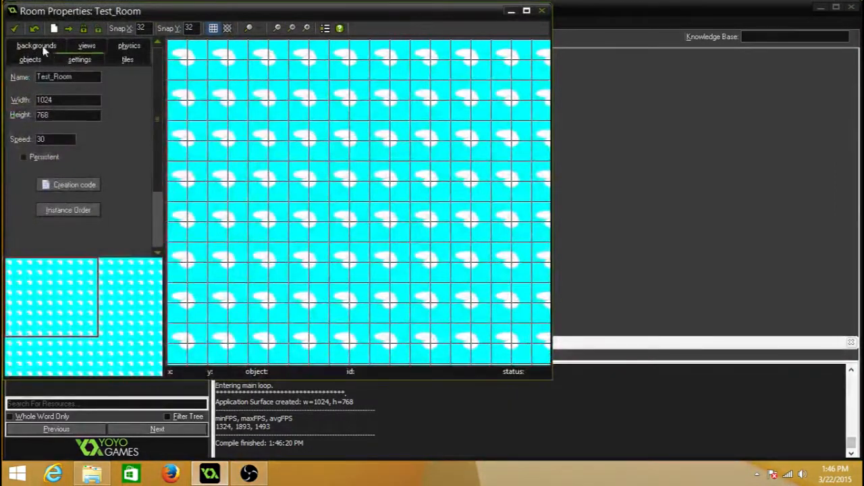
click(37, 45)
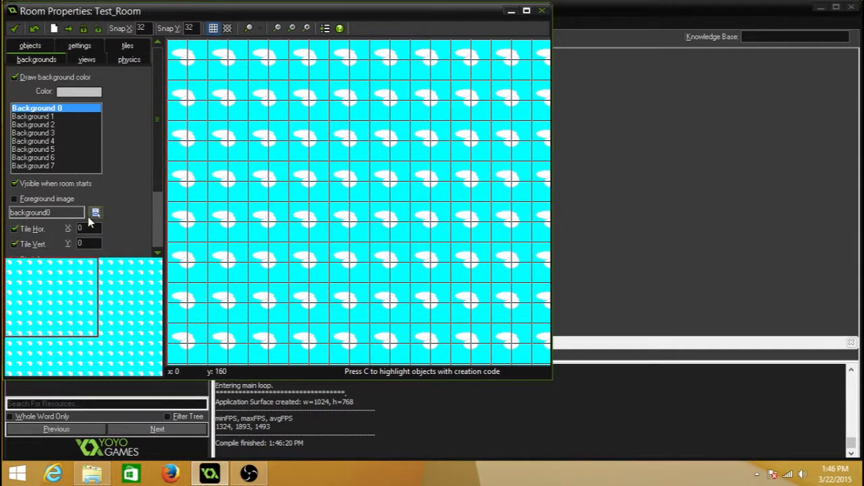
scroll(93, 203, down, 3)
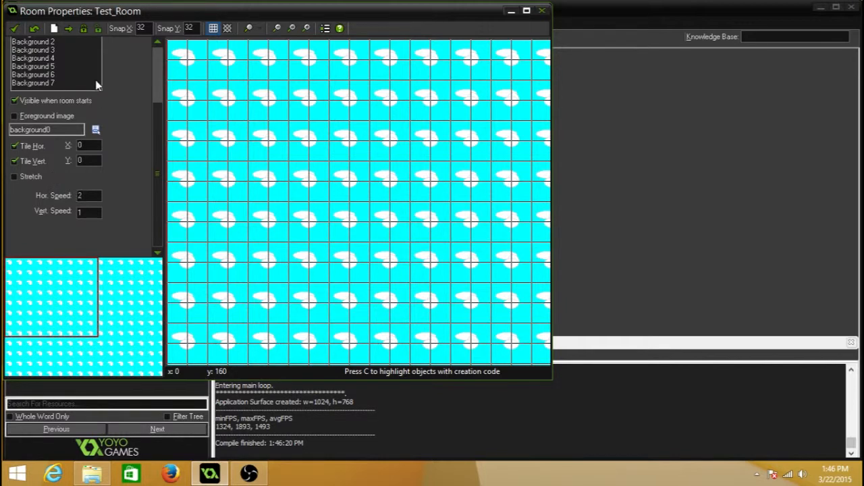
click(79, 195)
text(1)
key(BackSpace)
click(14, 28)
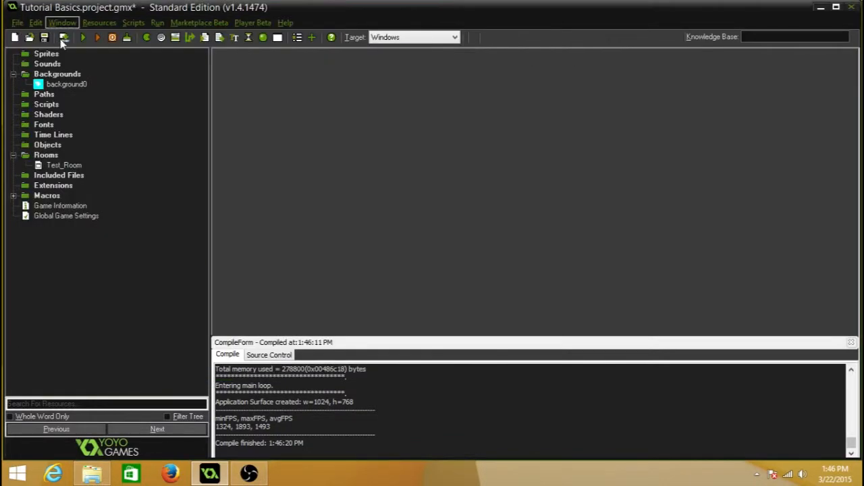
click(83, 37)
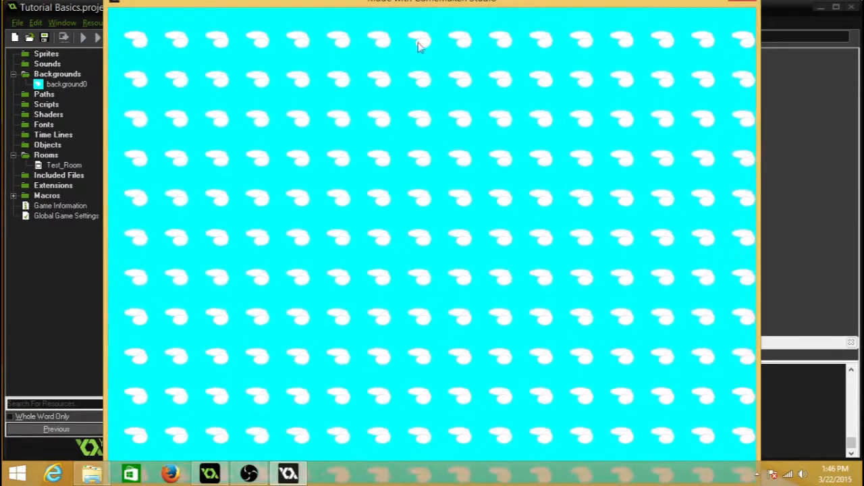
click(732, 1)
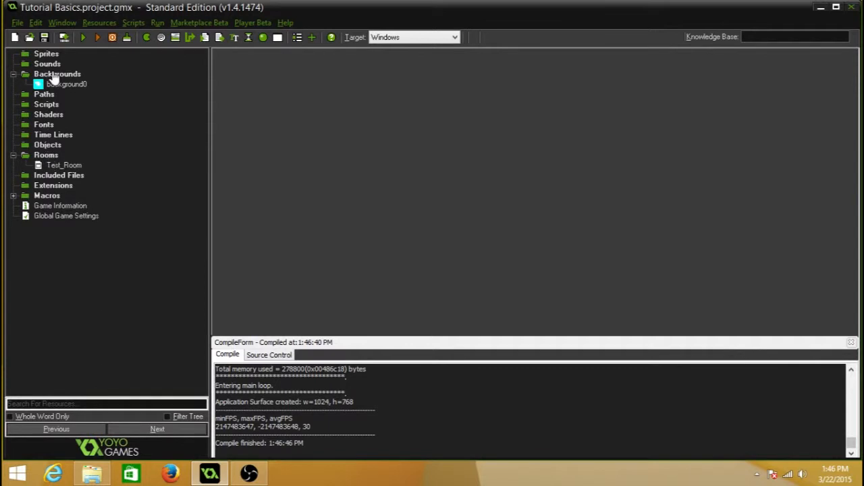
Step: Create a new sprite named Sad_Face
click(13, 75)
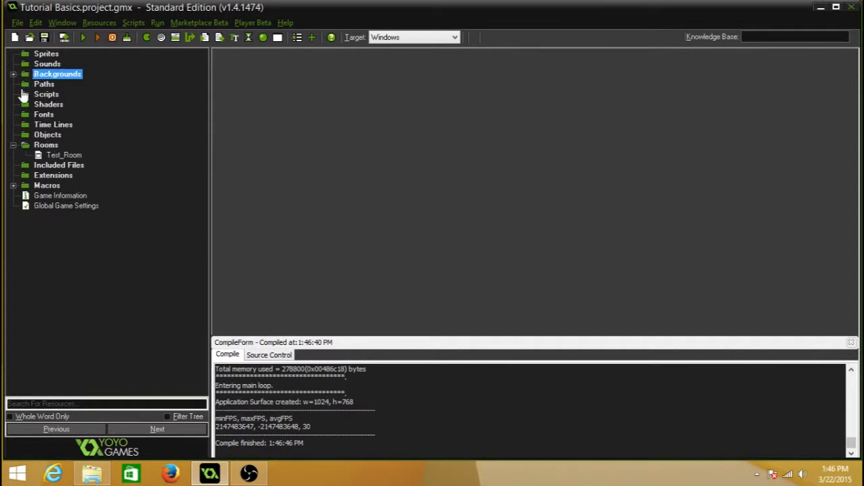
right_click(47, 54)
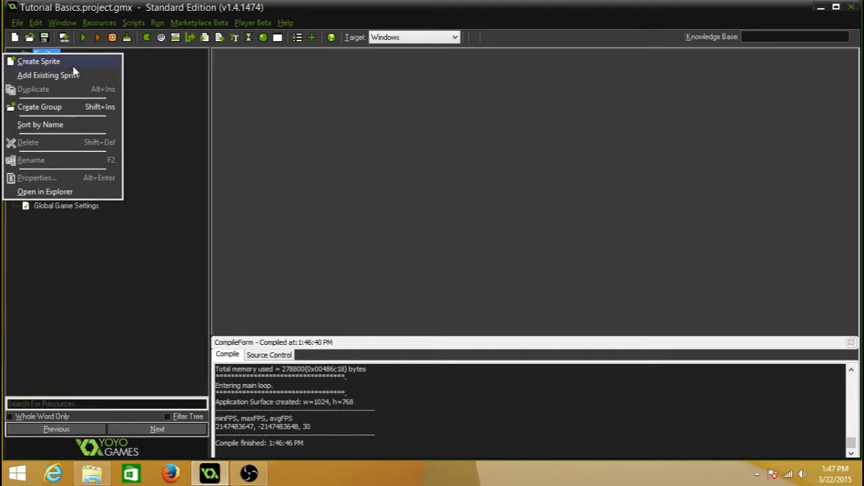
click(73, 64)
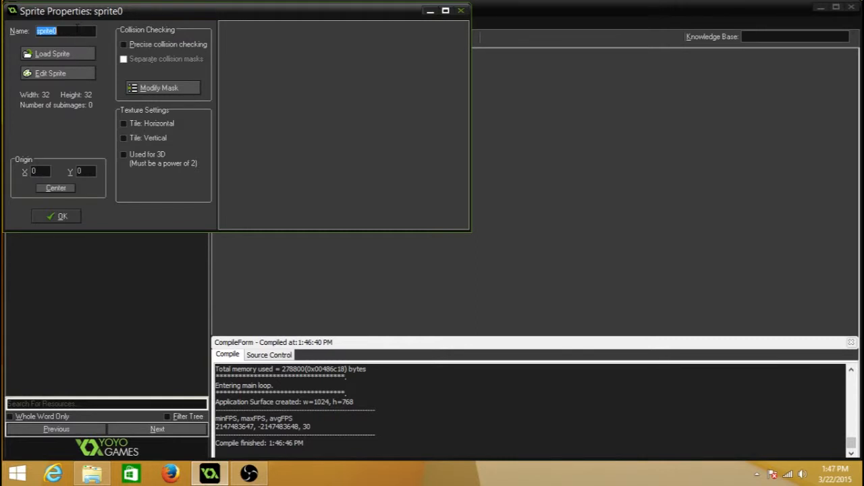
text(Sad_Face)
Step: Create a new 32 by 32 image for the Sad_Face sprite and flood-fill it with teal
click(85, 74)
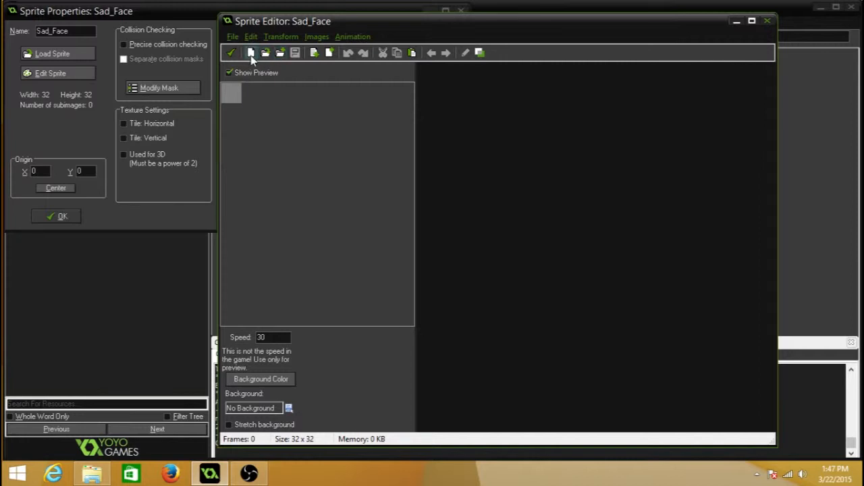
click(251, 53)
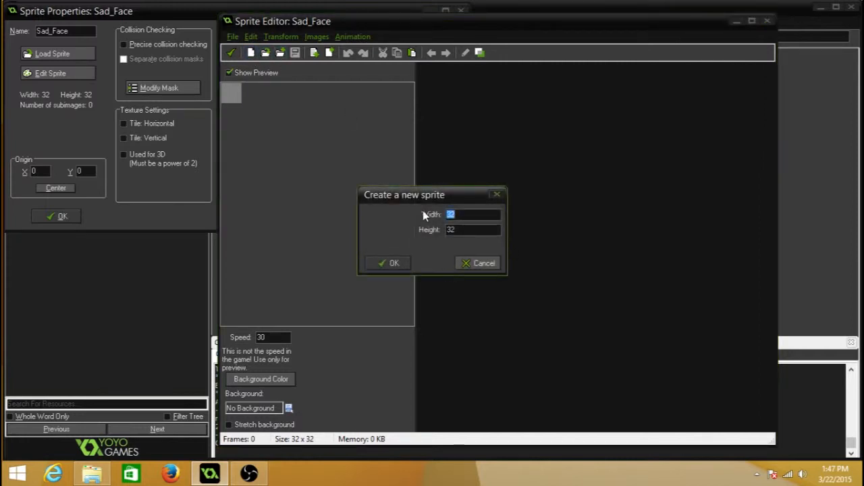
click(392, 264)
double_click(458, 86)
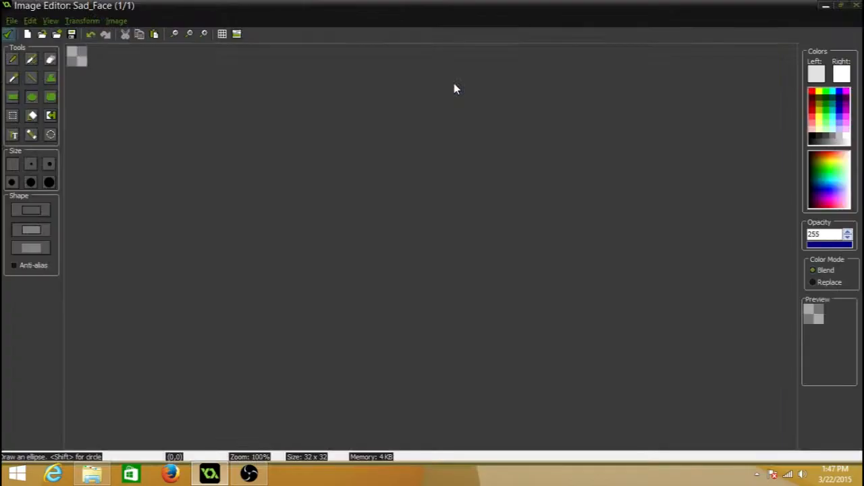
click(32, 115)
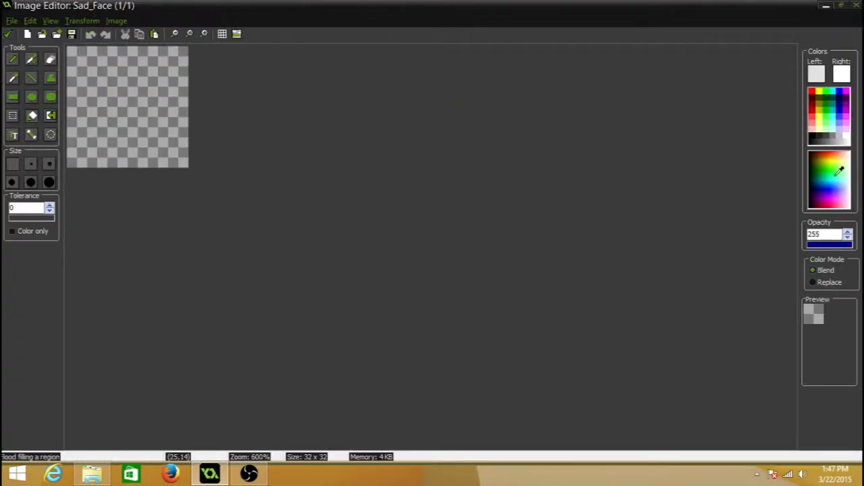
click(837, 100)
click(135, 106)
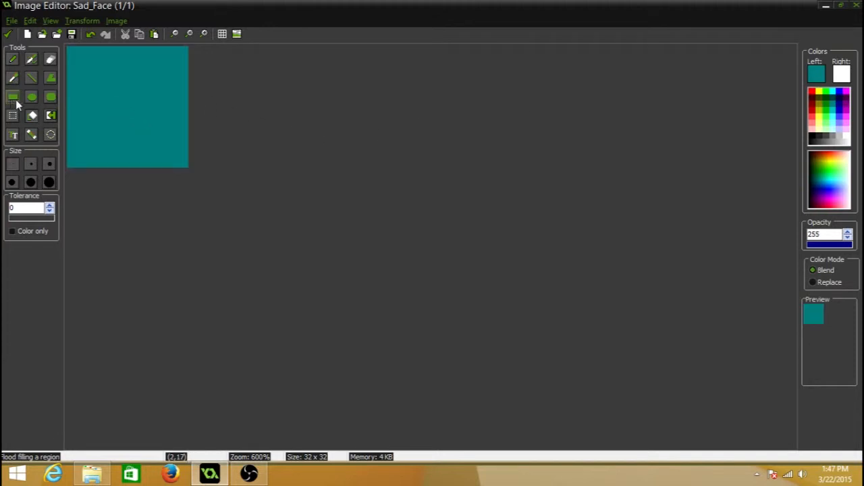
Step: Paint two black eyes and a frowning mouth on the teal square, and save the finished Sad_Face sprite
click(13, 61)
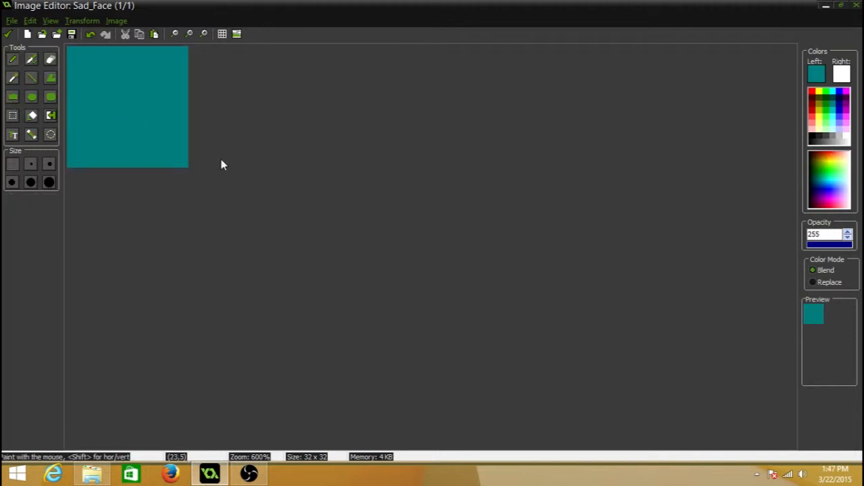
click(815, 132)
click(83, 77)
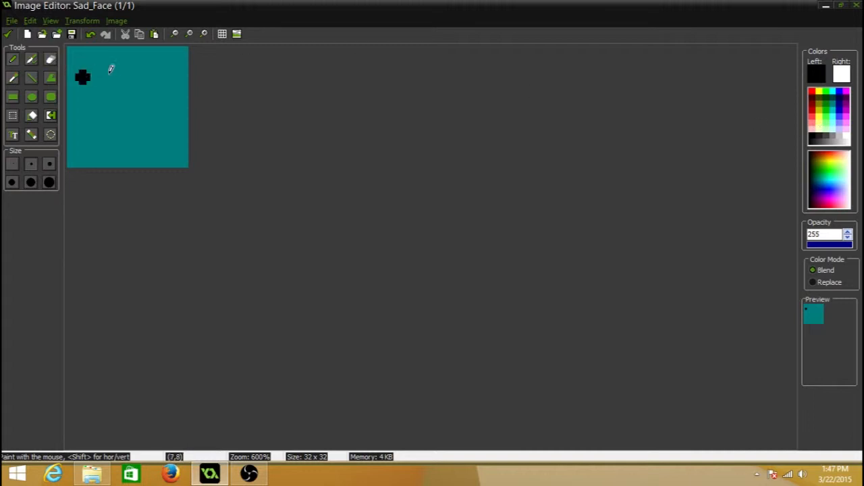
click(147, 77)
mouse_move(84, 141)
mouse_down()
mouse_move(115, 103)
mouse_move(142, 156)
mouse_up()
click(8, 34)
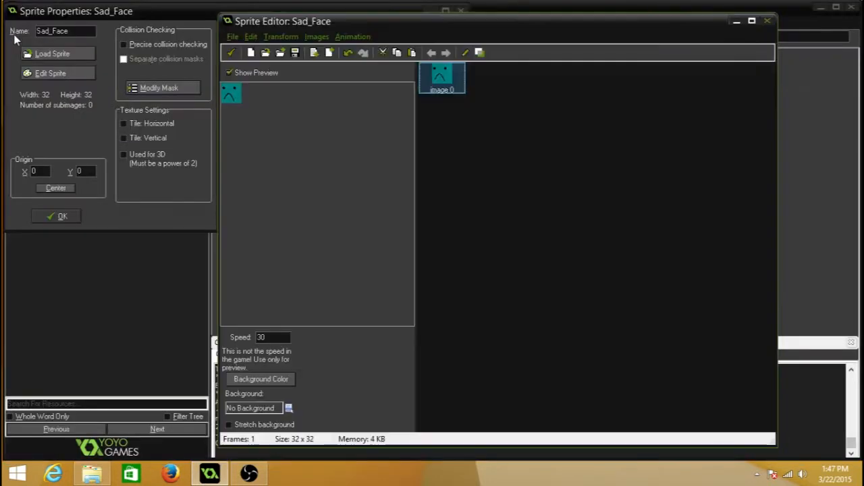
click(227, 49)
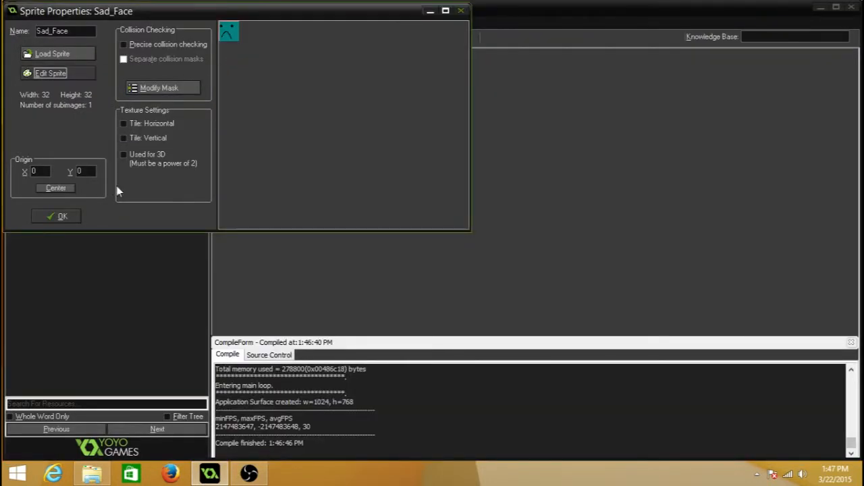
click(61, 216)
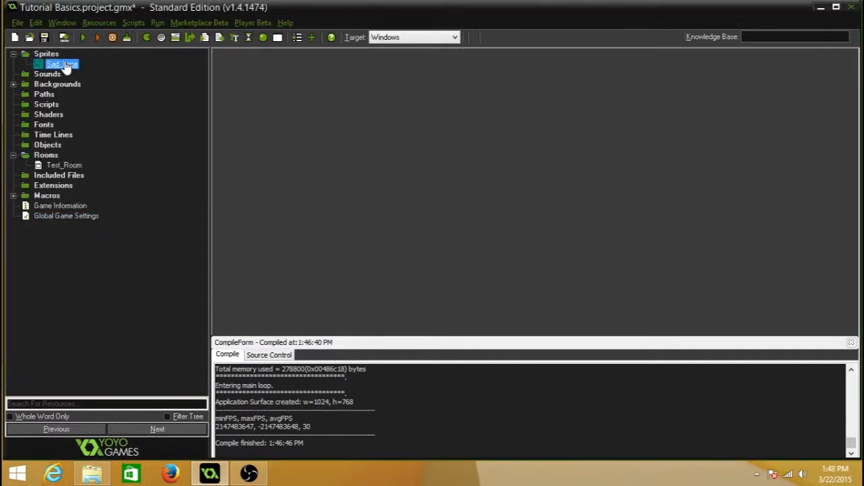
Step: Create an object named Sad_Object that uses the Sad_Face sprite
right_click(51, 145)
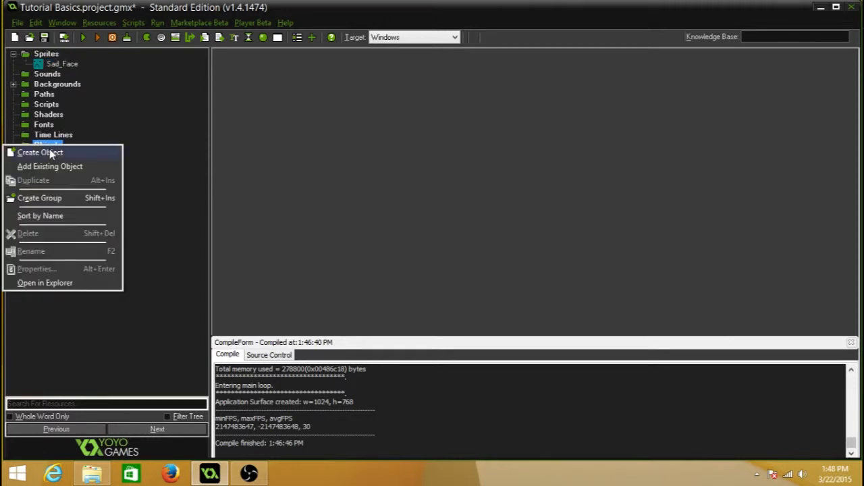
click(41, 153)
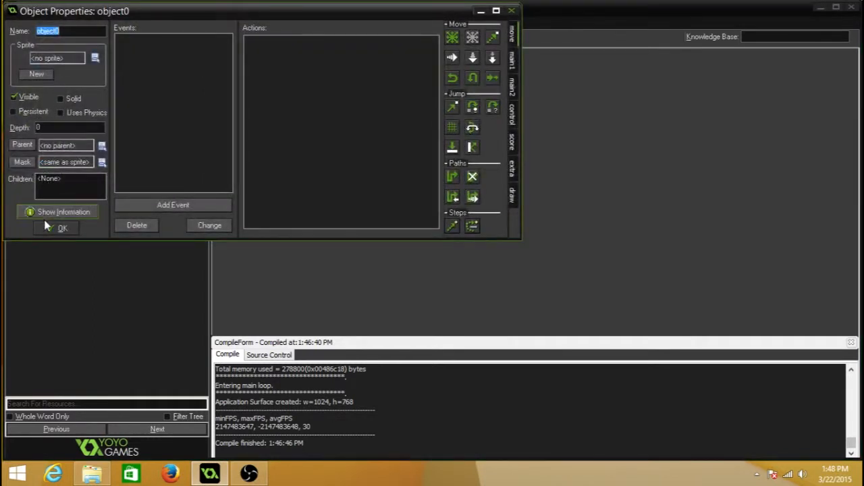
drag(111, 16, 236, 64)
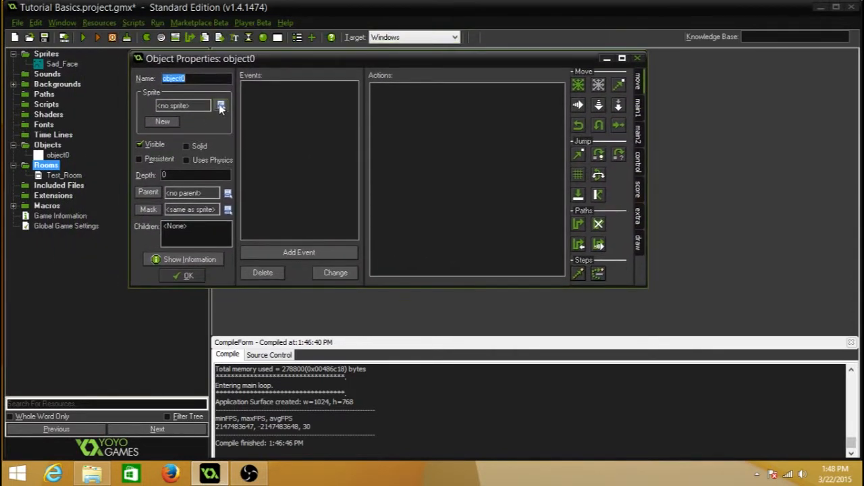
click(221, 106)
click(255, 125)
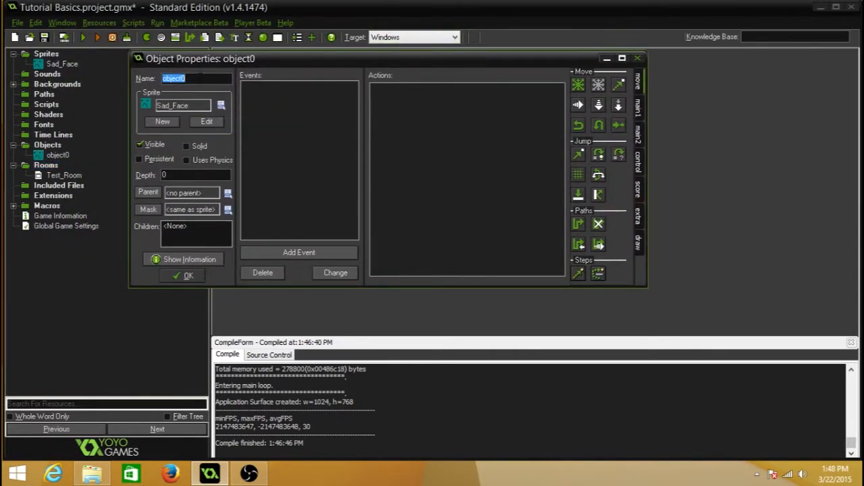
click(220, 106)
click(256, 124)
text(Sad_Object)
click(182, 275)
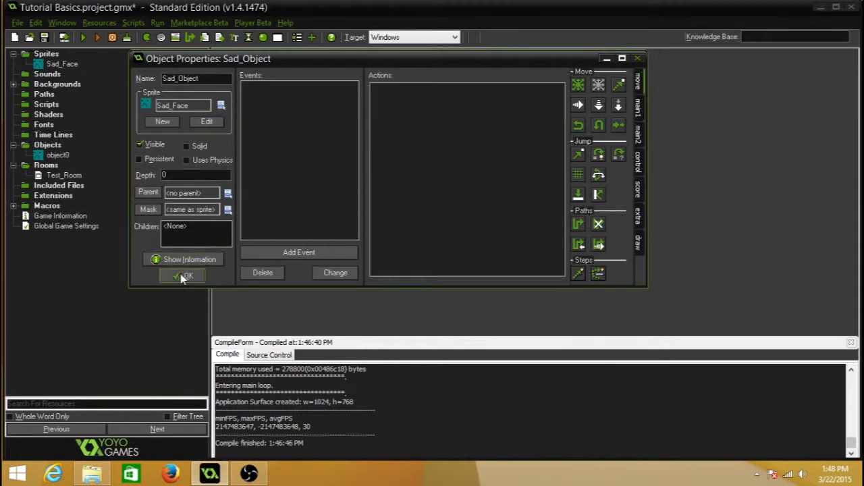
Step: Place four Sad_Object instances at scattered grid cells in Test_Room
click(61, 175)
double_click(60, 175)
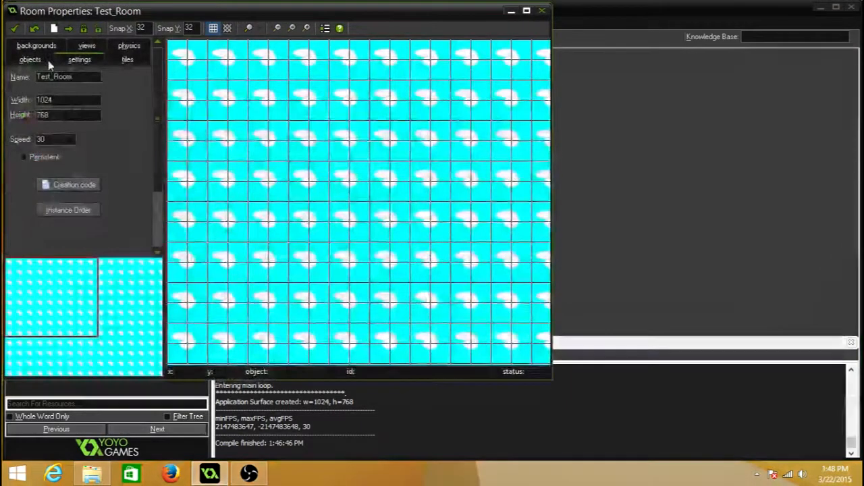
click(37, 61)
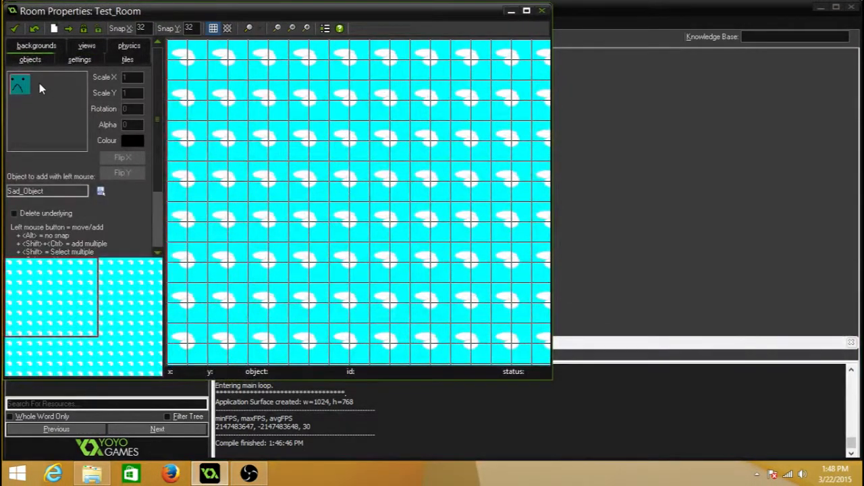
click(39, 83)
click(51, 90)
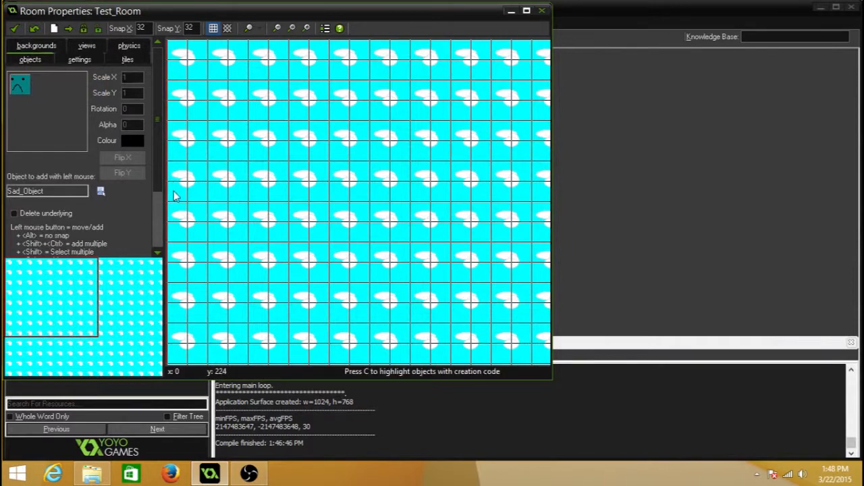
drag(340, 175, 297, 131)
click(459, 191)
click(419, 252)
click(359, 252)
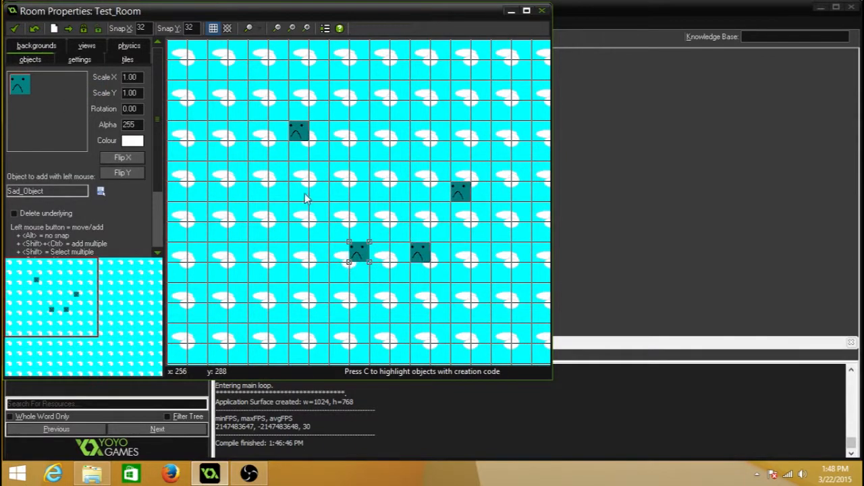
Step: Add five more Sad_Object instances across Test_Room, including its lower-right area, and accept the room changes
click(297, 171)
click(399, 110)
click(456, 329)
middle_drag(456, 329, 201, 139)
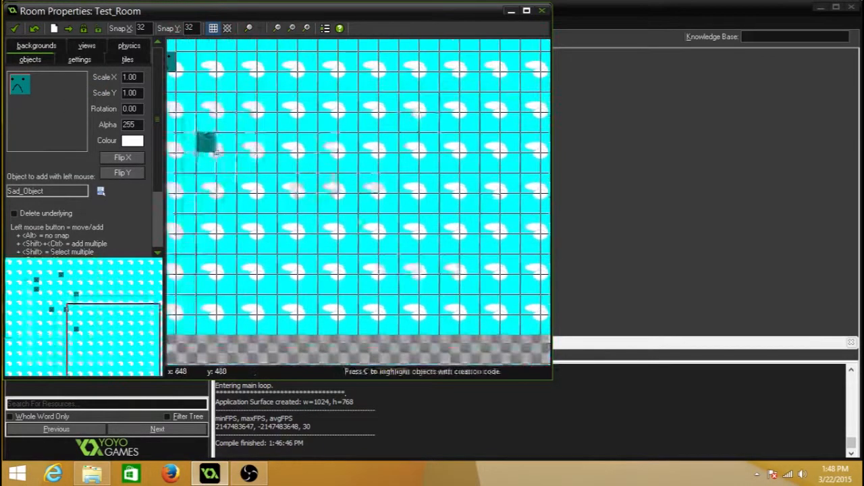
click(368, 164)
click(410, 82)
click(14, 28)
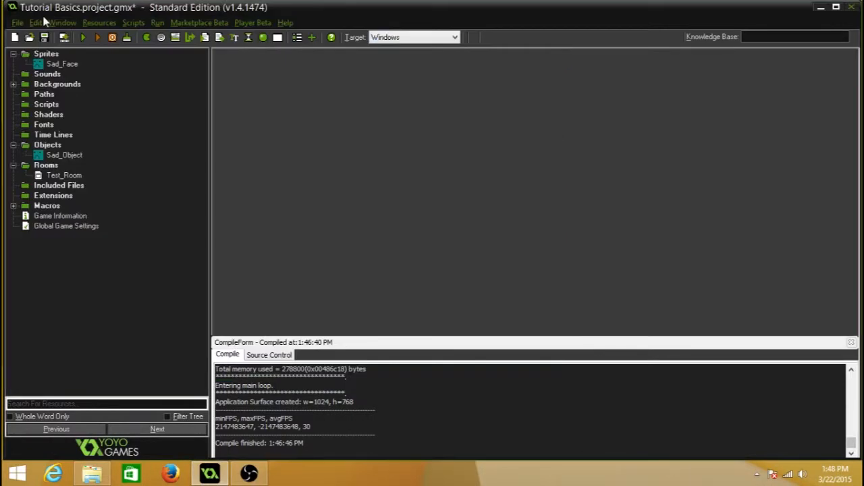
Step: Run the game to check the sad-face objects over the scrolling background, and close the game window
click(83, 38)
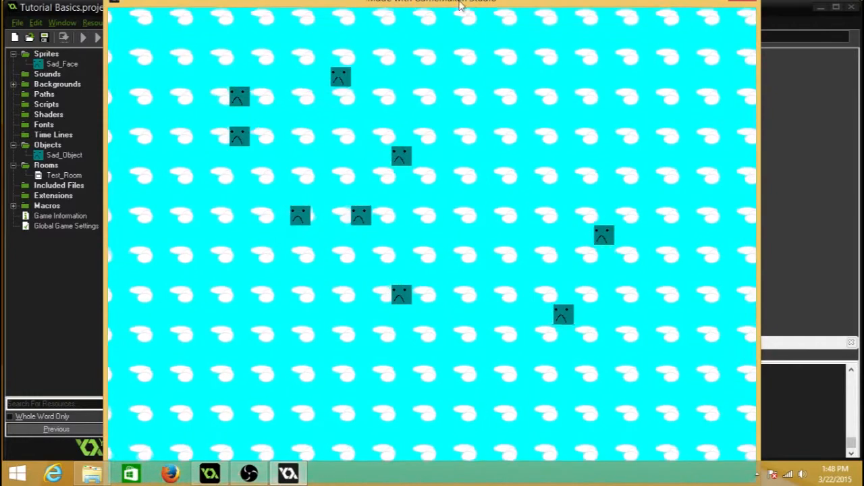
drag(462, 2, 436, 35)
click(719, 32)
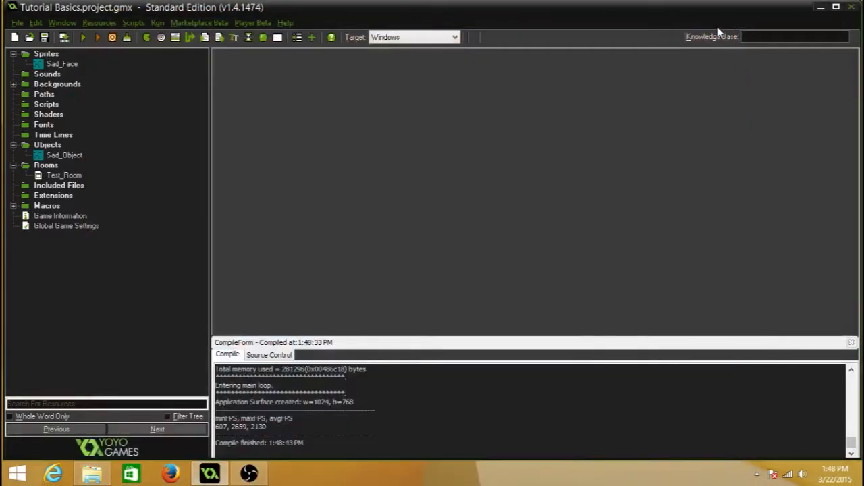
Step: Add a Sad_Object instance at x 96, y 64 in Test_Room and move the nearest existing instance one grid cell to the right
double_click(58, 176)
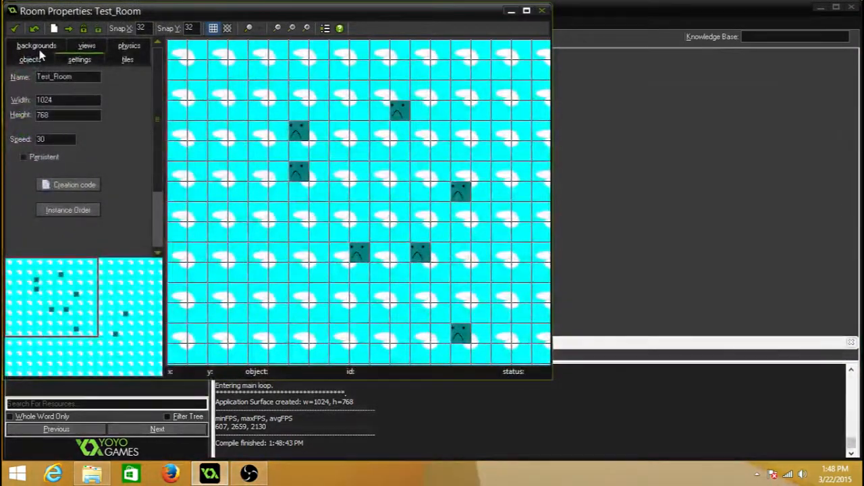
click(33, 60)
scroll(108, 223, down, 2)
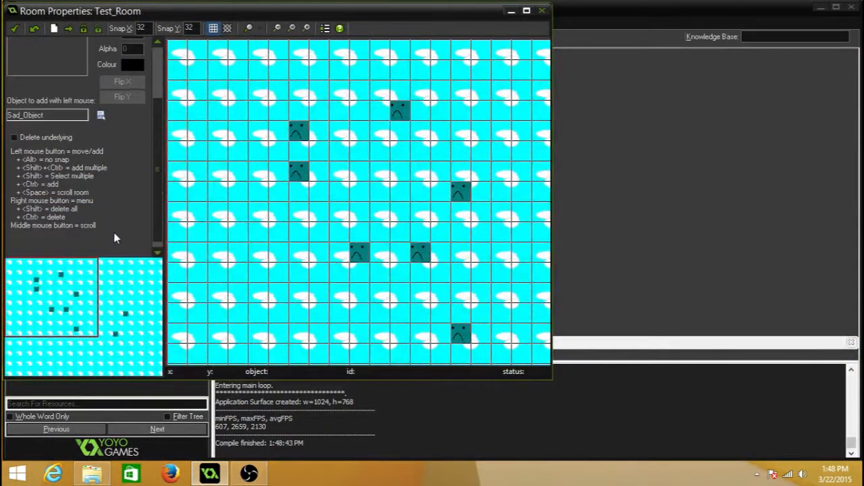
click(237, 100)
drag(297, 138, 312, 129)
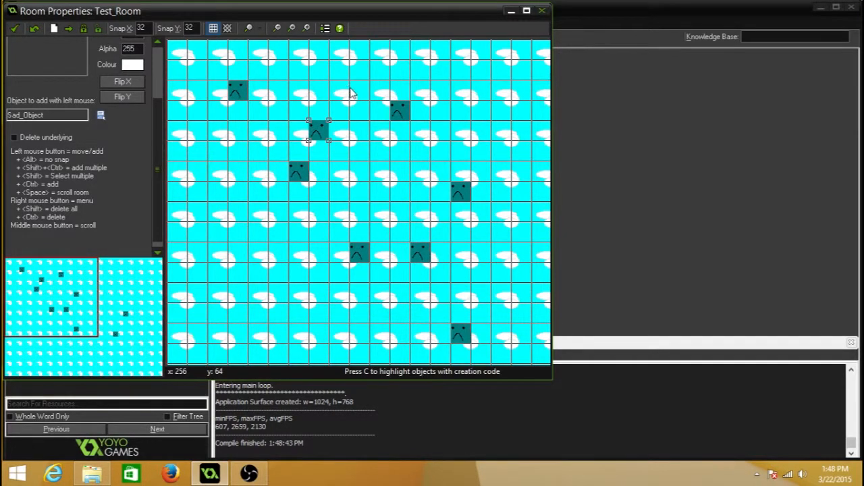
Step: Move the upper-right Sad_Object instance one grid cell right and one down in Test_Room, and accept the room changes
drag(394, 110, 416, 131)
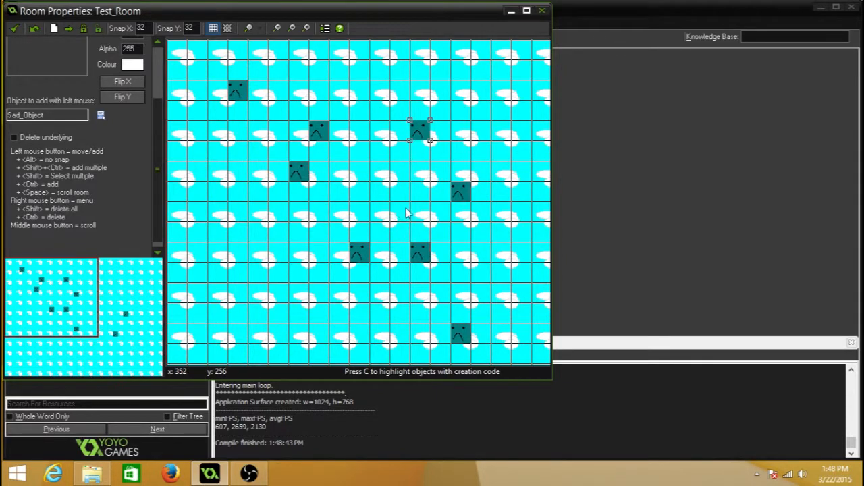
scroll(405, 245, up, 2)
scroll(405, 244, down, 7)
scroll(405, 244, up, 5)
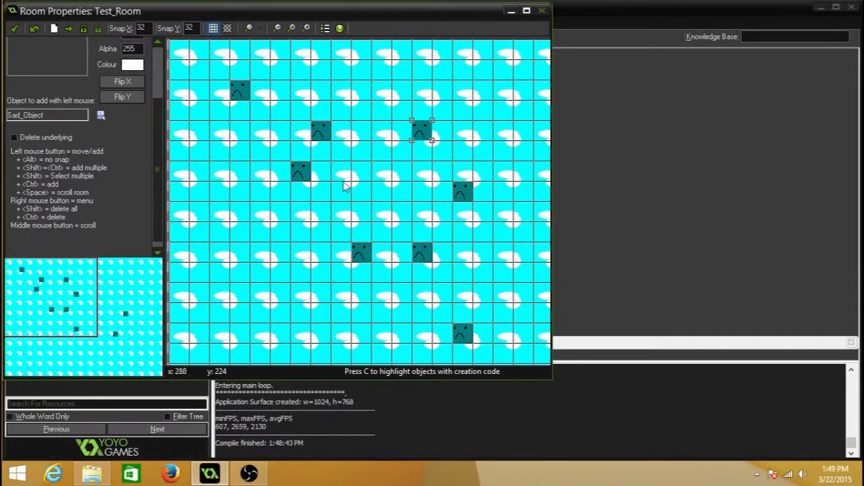
click(14, 28)
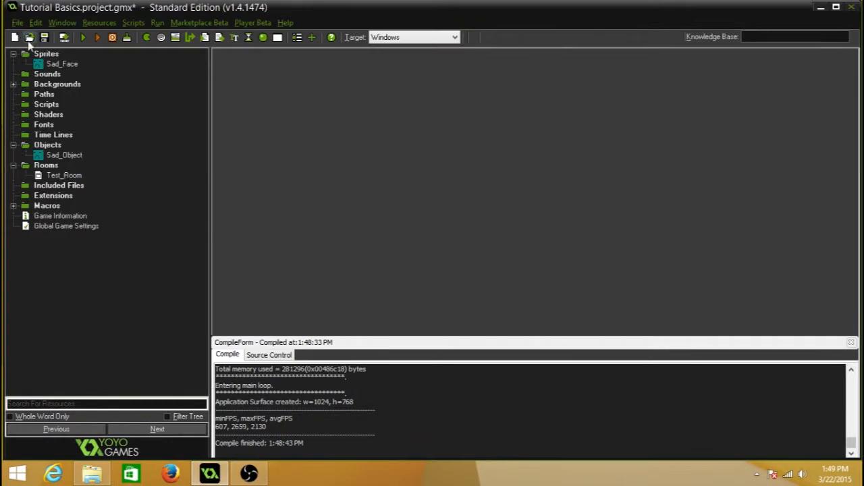
Step: Open Sad_Object's properties and add a Create event
click(54, 156)
double_click(54, 156)
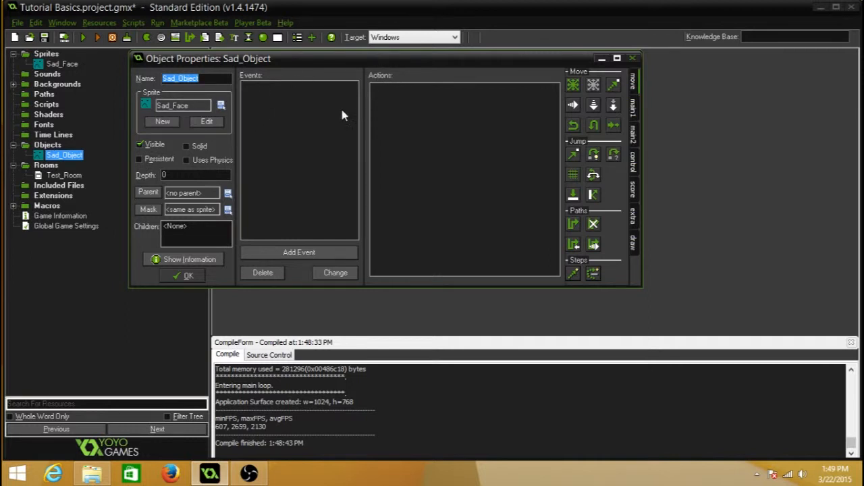
click(295, 137)
click(279, 252)
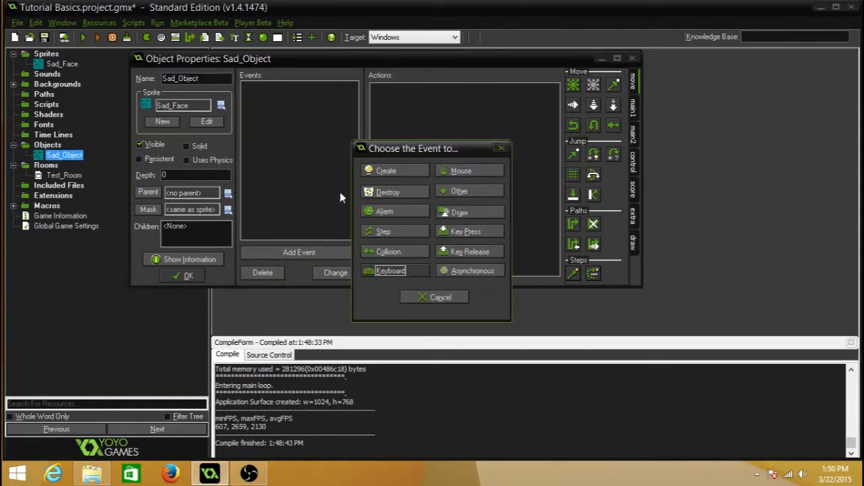
drag(387, 158, 412, 103)
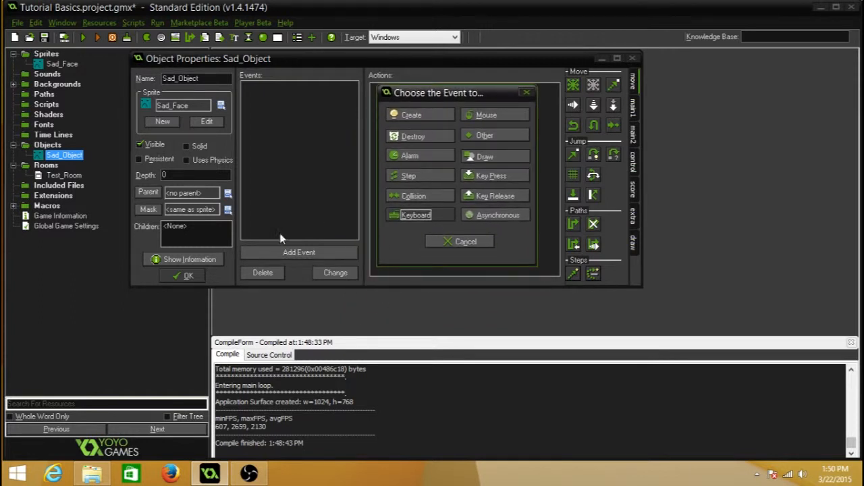
click(419, 118)
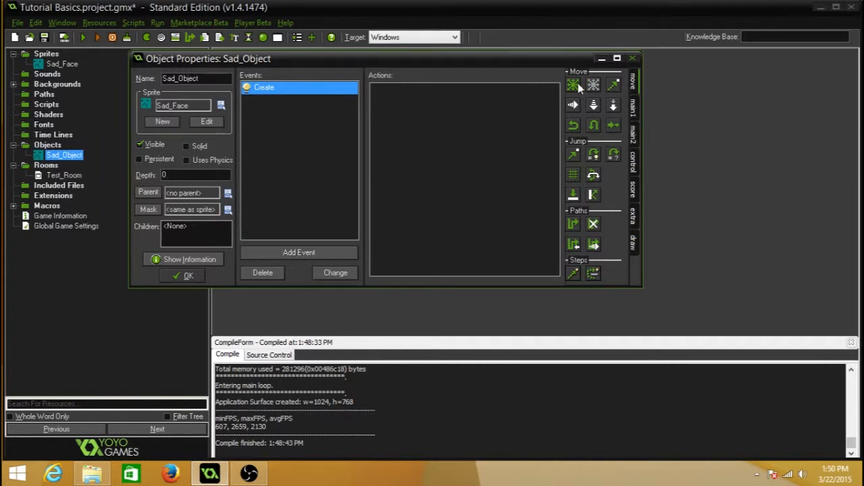
click(633, 197)
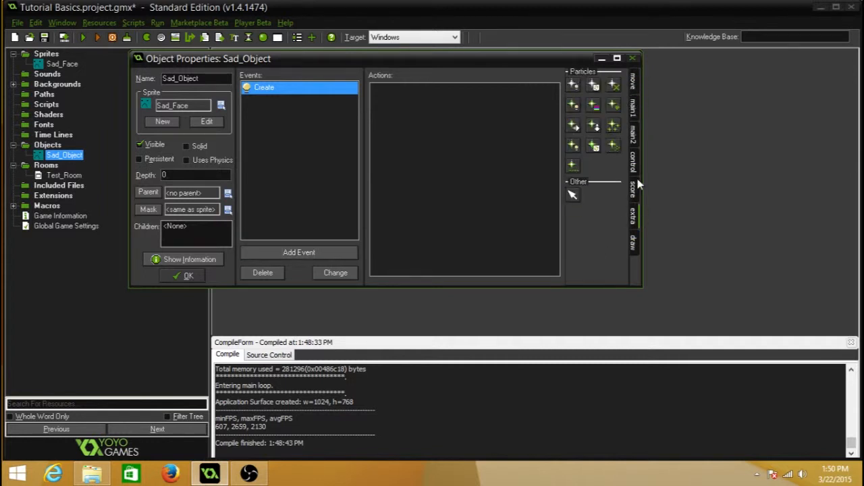
click(636, 103)
click(635, 91)
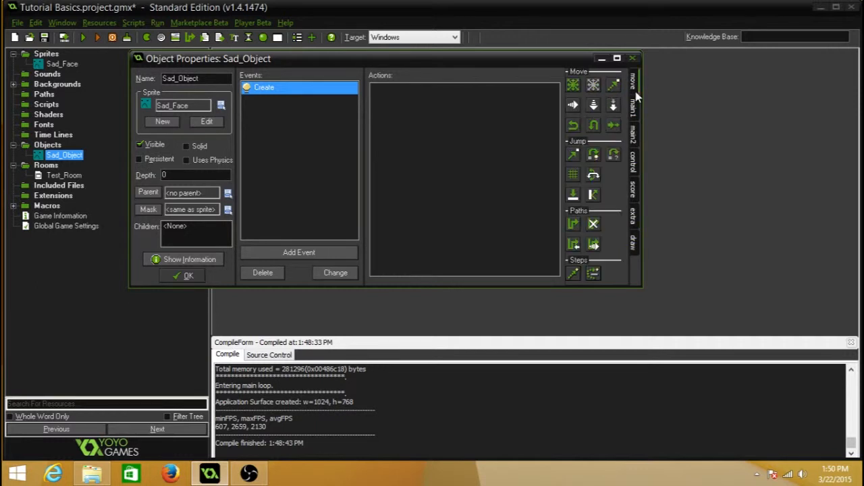
click(573, 85)
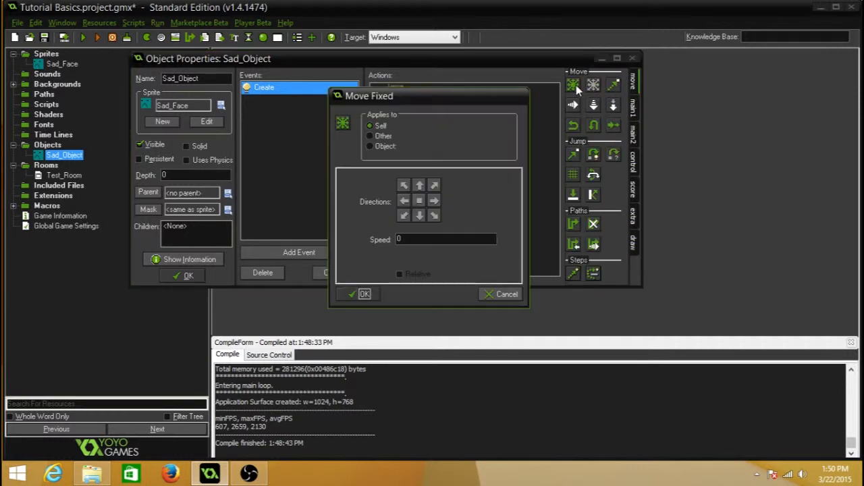
click(352, 294)
right_click(425, 94)
click(451, 159)
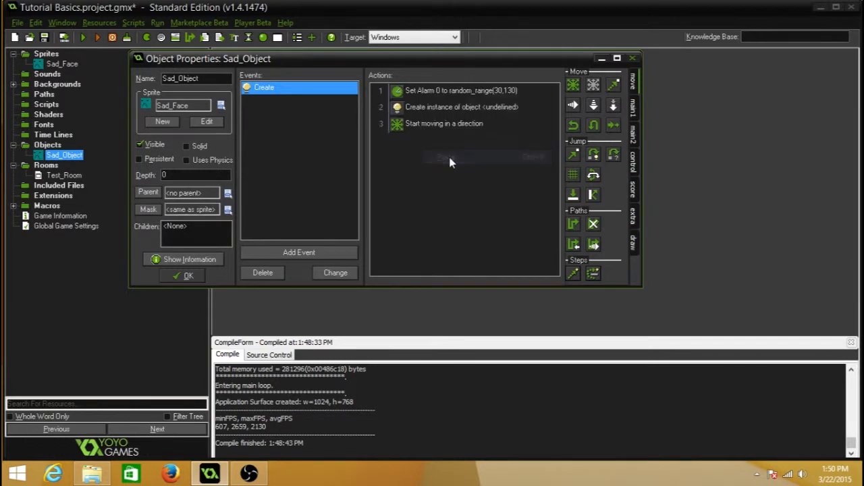
click(447, 106)
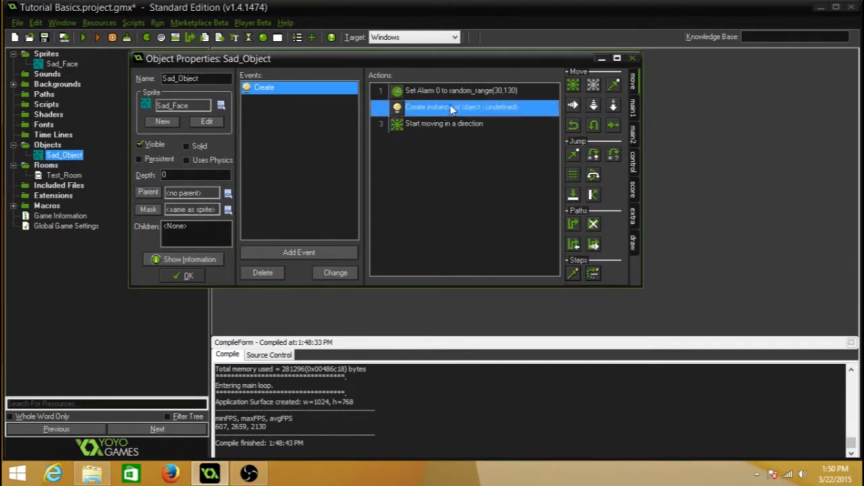
key(shift+Down)
shift+click(443, 89)
key(Delete)
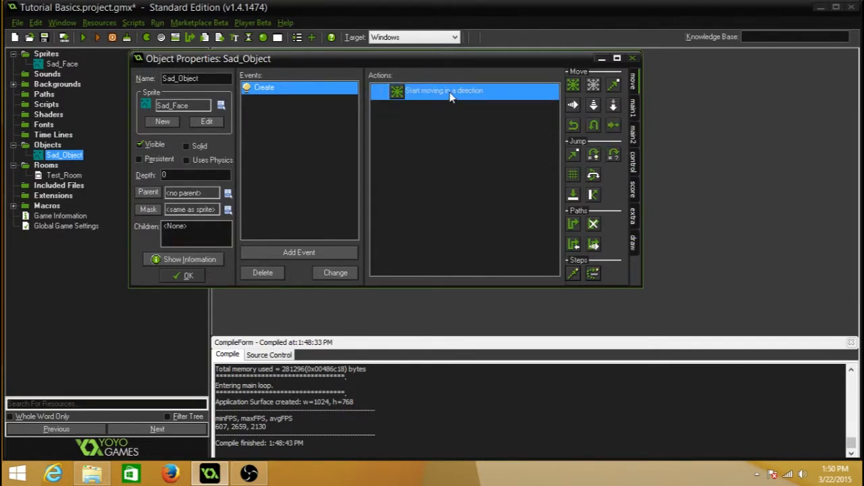
key(Delete)
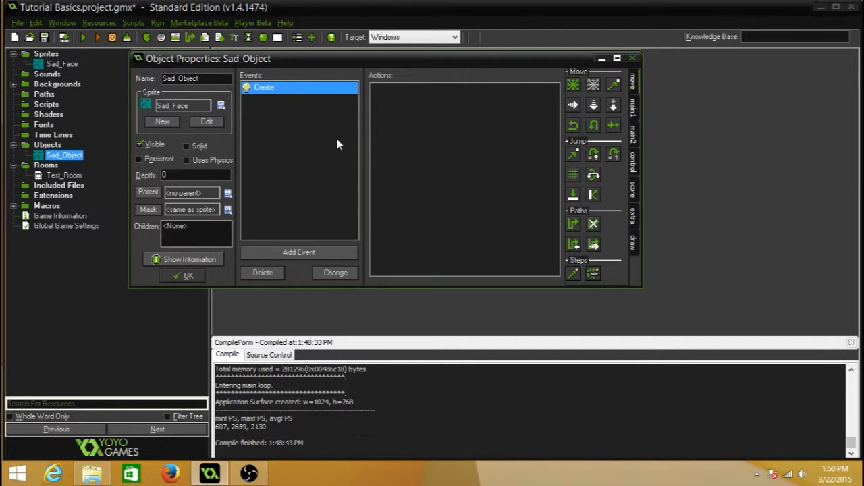
click(633, 115)
click(637, 140)
click(637, 162)
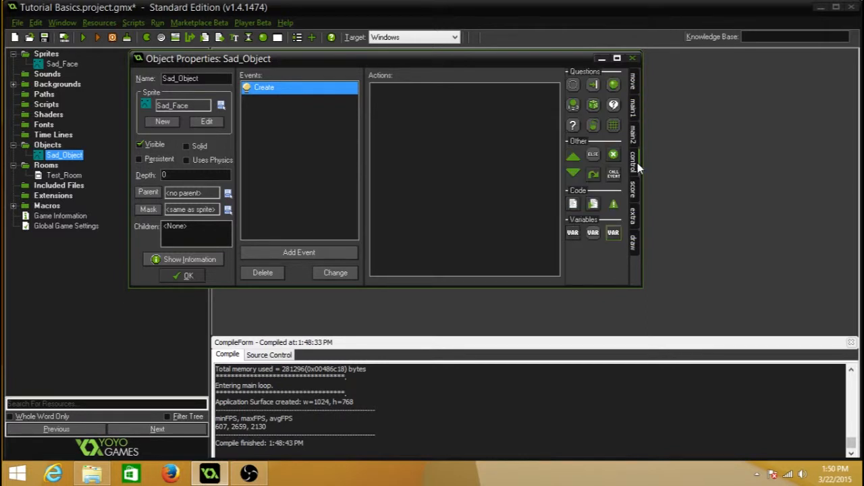
click(638, 187)
click(633, 214)
click(633, 241)
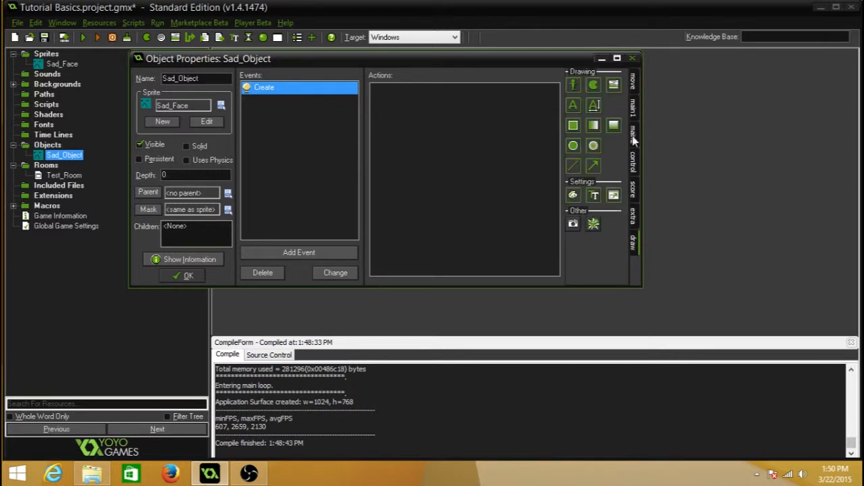
Step: Add a Move Fixed action heading right to Sad_Object's Create event, and accept the object changes
click(633, 81)
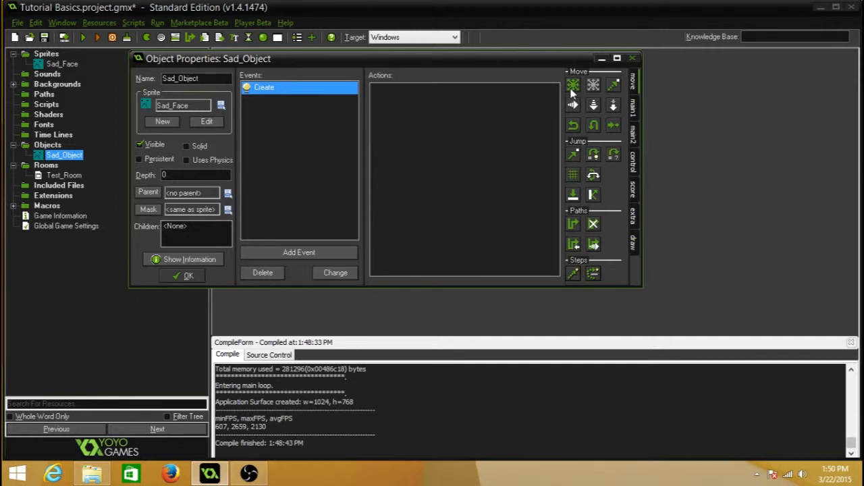
drag(483, 149, 483, 149)
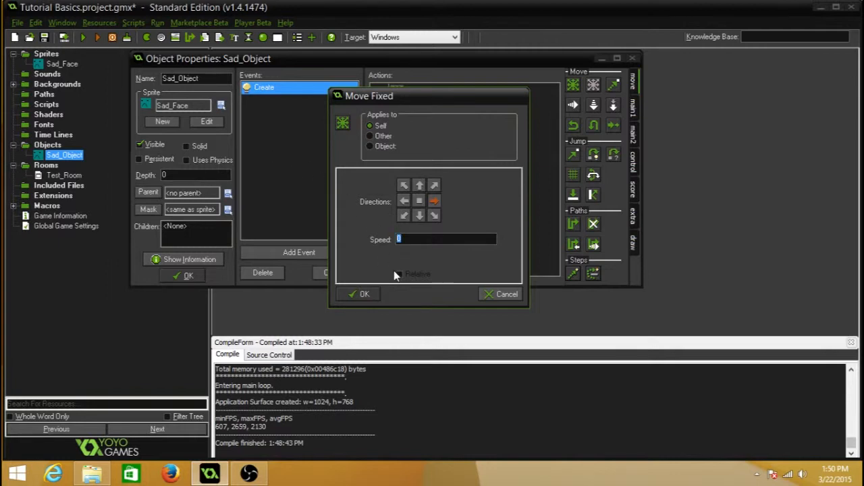
click(360, 293)
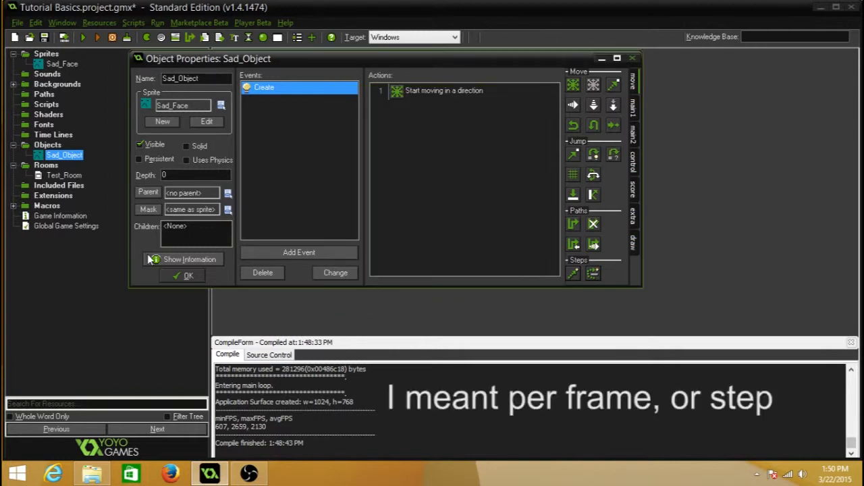
click(185, 275)
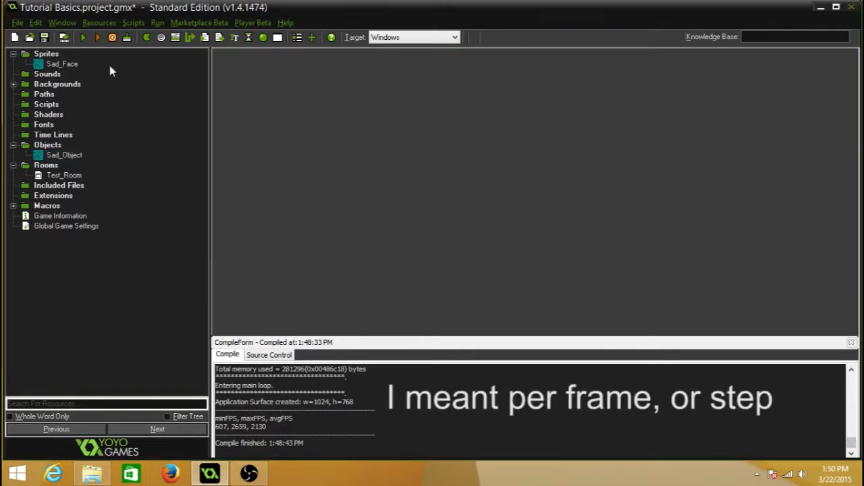
Step: Run the game to check how the sad faces move with the Create event, and close the game window
click(84, 37)
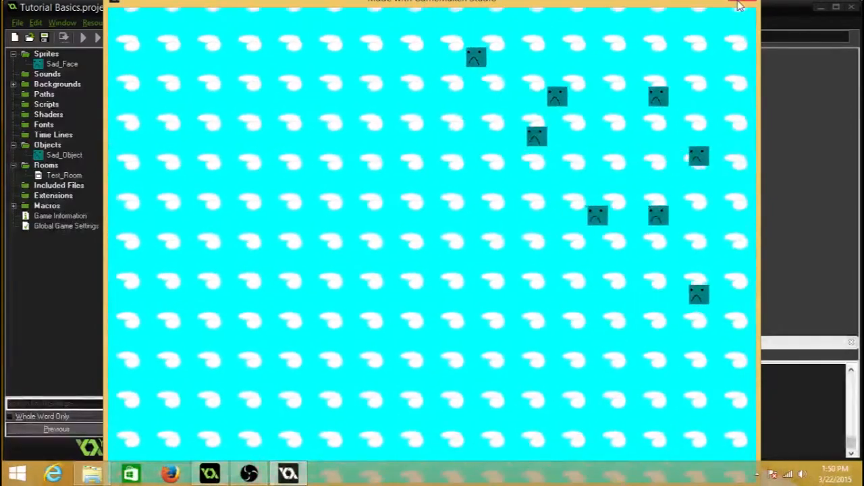
click(739, 5)
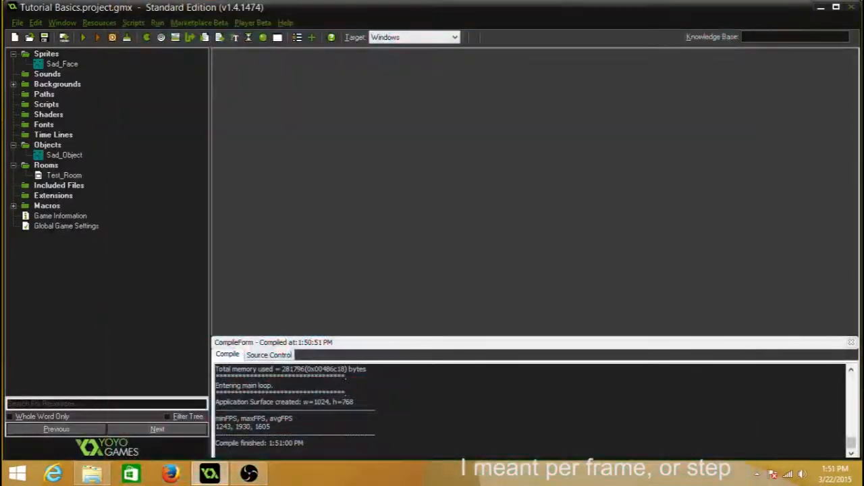
Step: Delete Sad_Object's Create event with all its actions and add a Keyboard event for the <Right> key instead
double_click(71, 154)
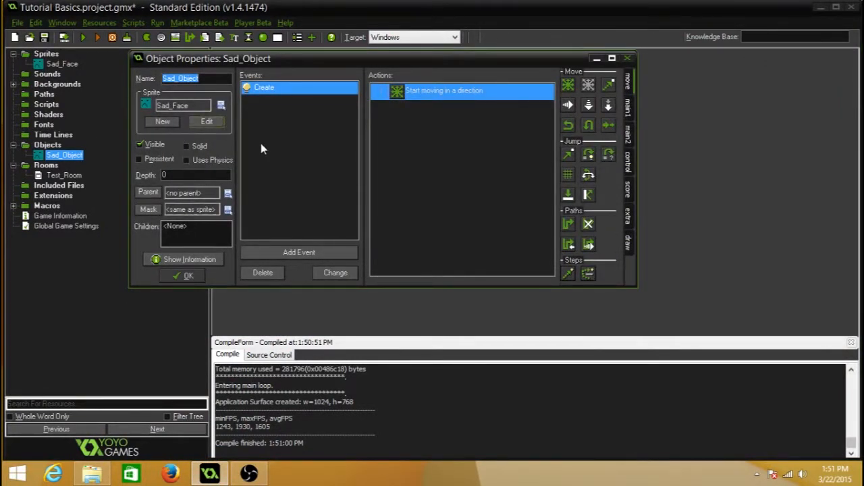
click(274, 278)
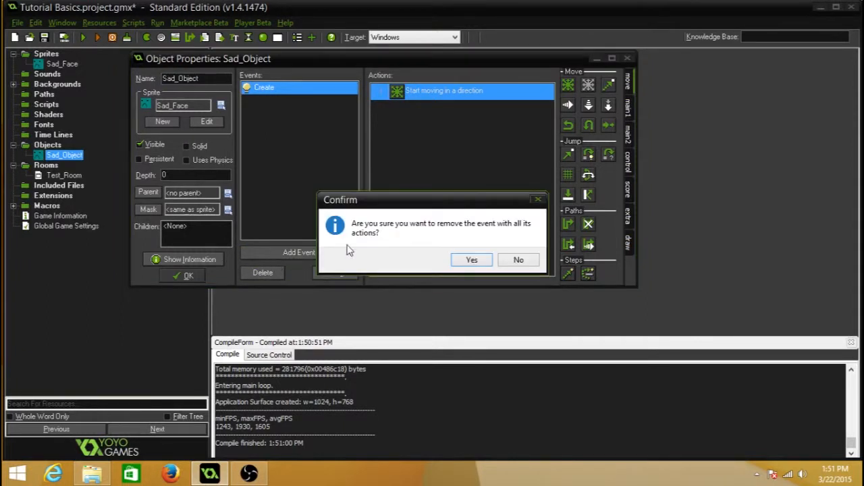
click(472, 260)
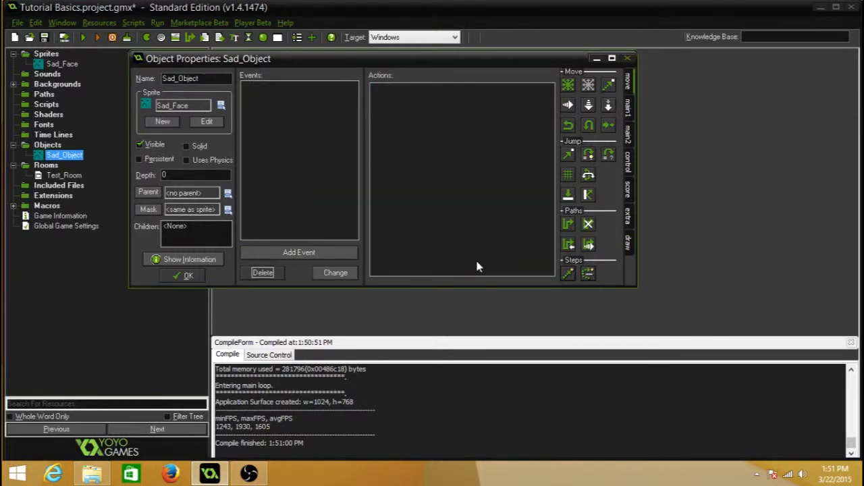
click(307, 253)
click(401, 216)
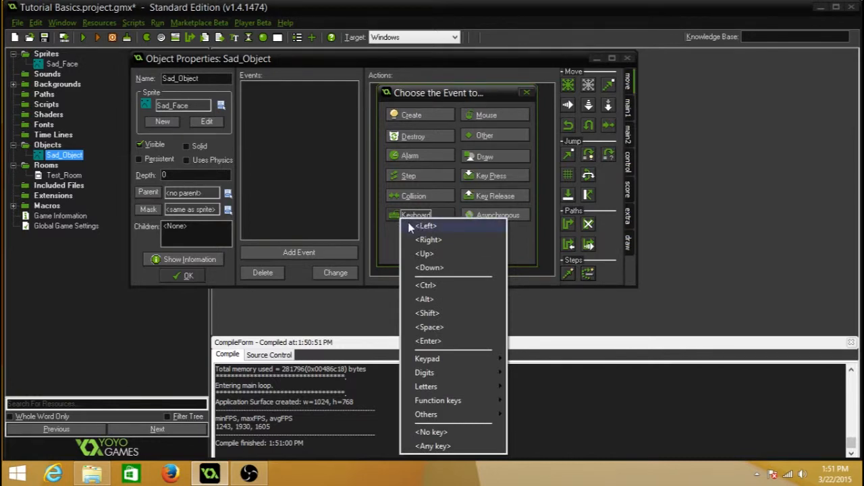
click(473, 179)
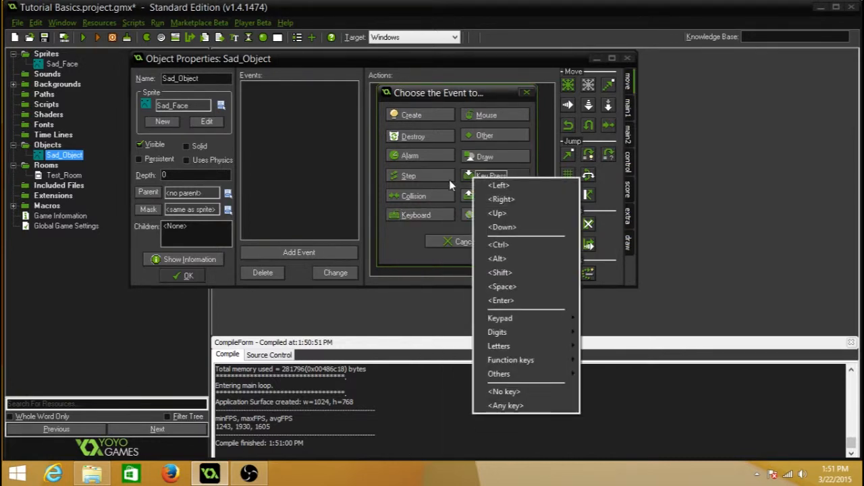
click(465, 197)
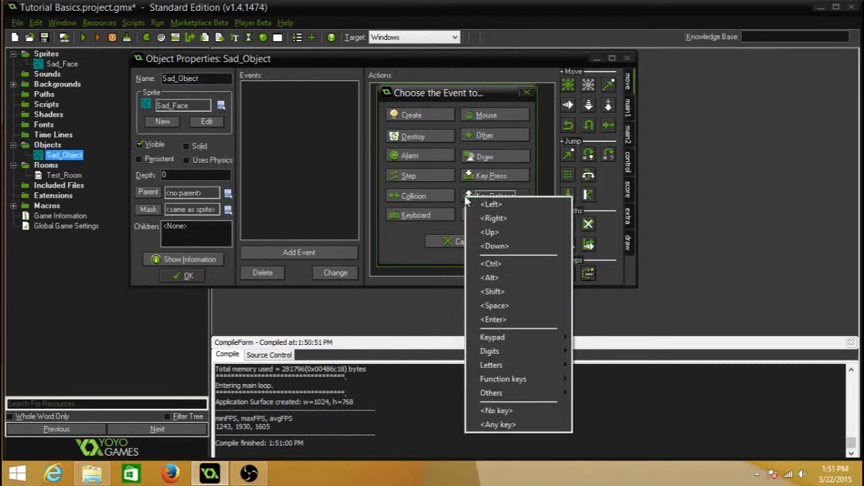
click(421, 216)
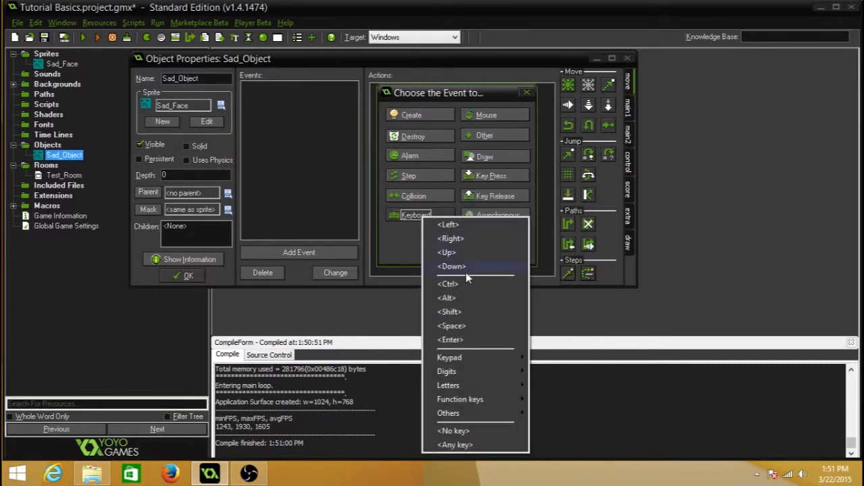
click(450, 239)
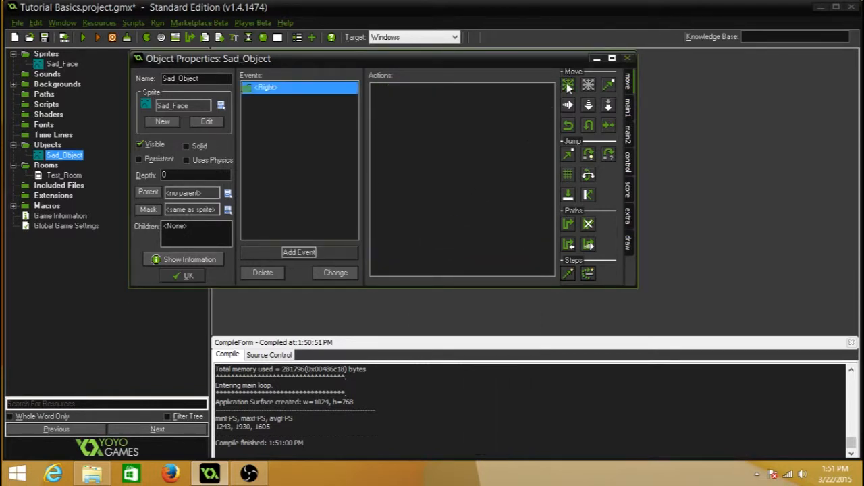
Step: Add a Move Fixed action heading right at speed 5 to the <Right> keyboard event, and accept the object changes
drag(568, 85, 488, 117)
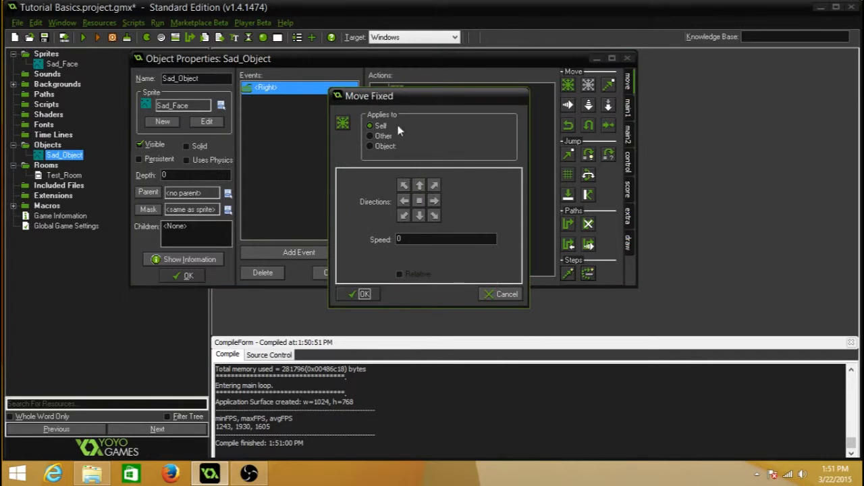
click(433, 200)
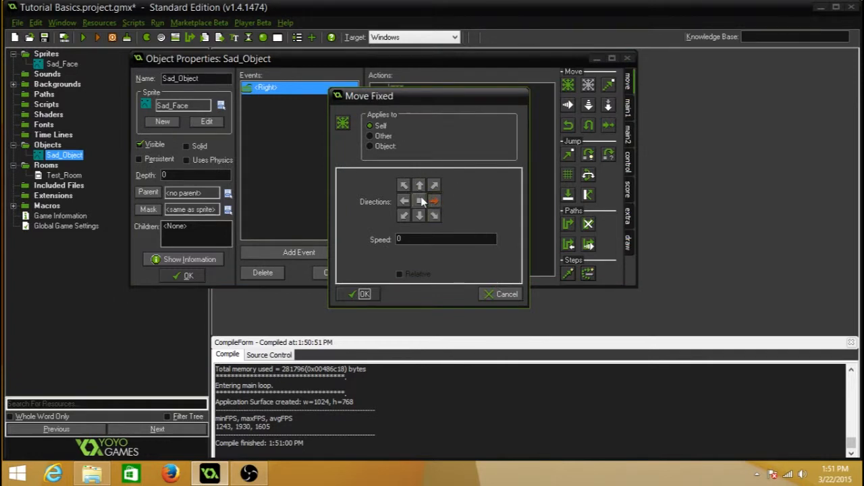
click(405, 239)
text(5)
click(360, 293)
click(184, 275)
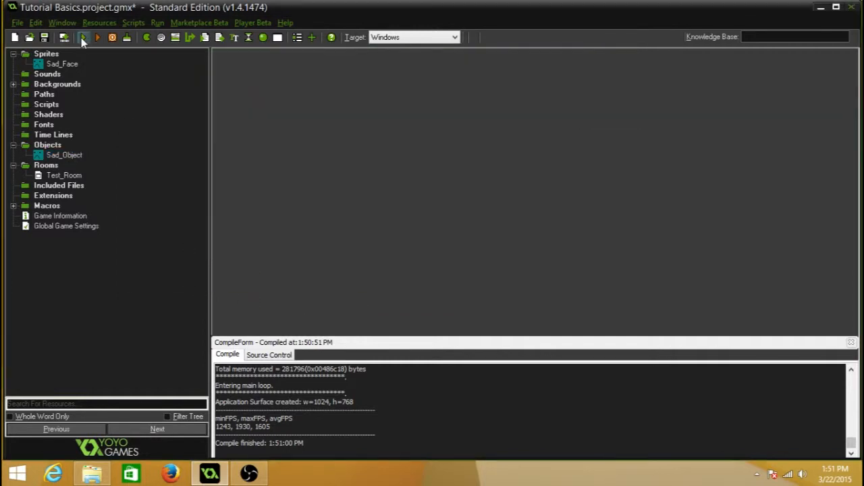
Step: Run the game to test moving the sad faces with the right arrow key, and close the game window
click(83, 39)
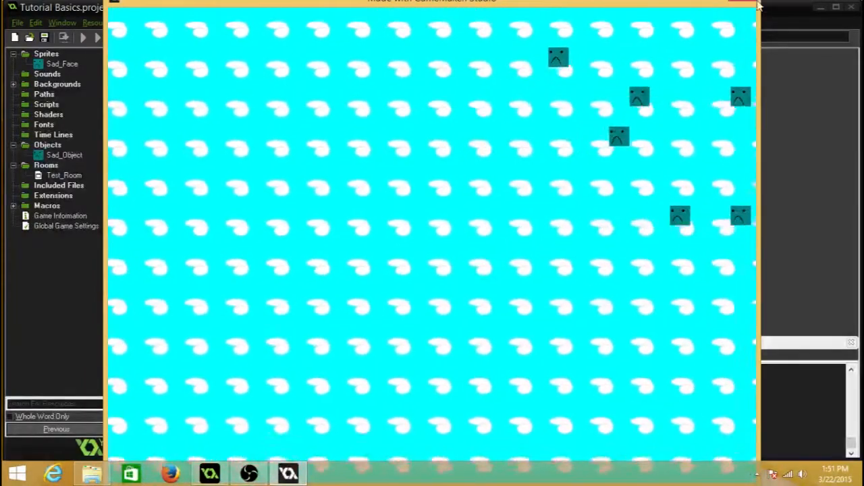
click(741, 5)
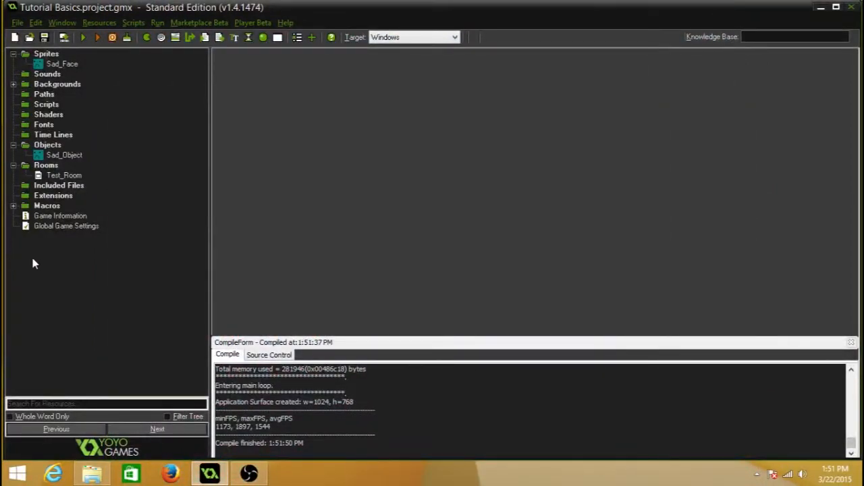
Step: Open Sad_Object's properties and delete the Move Fixed action from its <Right> keyboard event
click(73, 156)
click(70, 156)
double_click(41, 158)
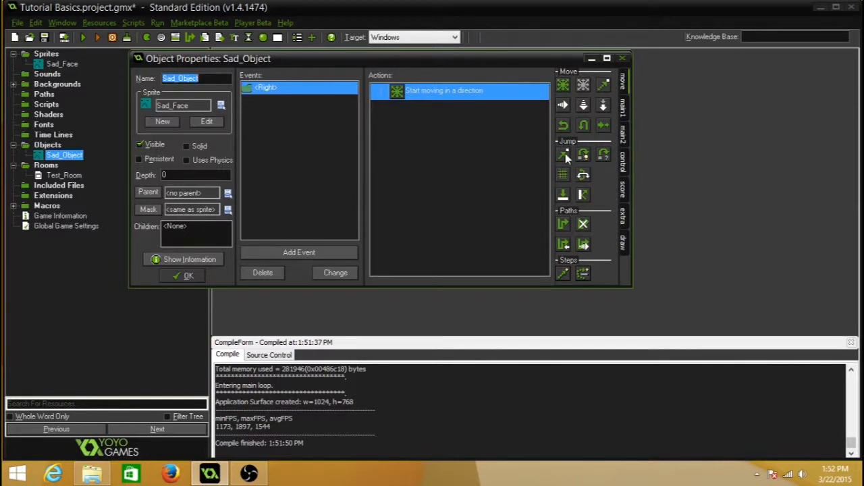
click(482, 105)
key(Delete)
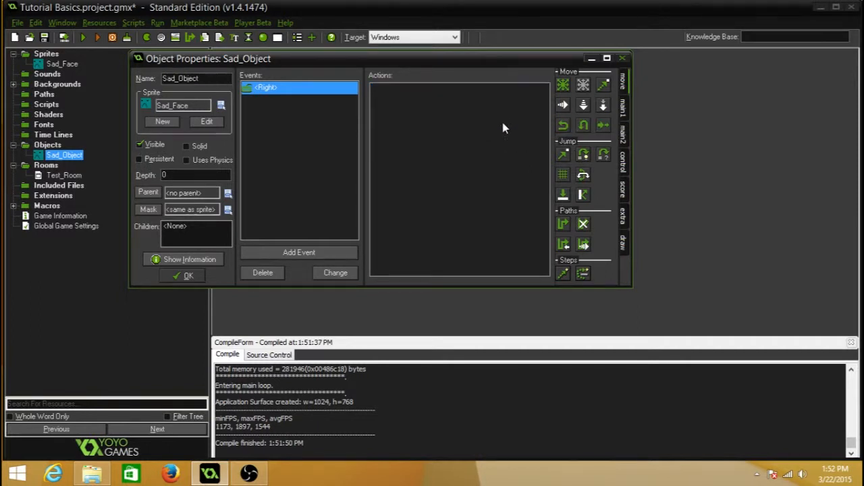
Step: Add a Jump to Position action with x set to 5 to the <Right> keyboard event, and accept the object changes
drag(562, 155, 450, 114)
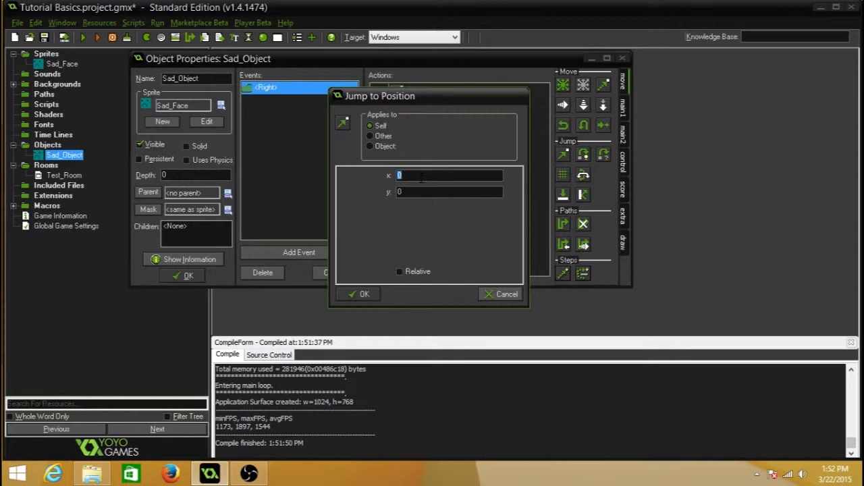
text(5)
click(360, 294)
click(181, 276)
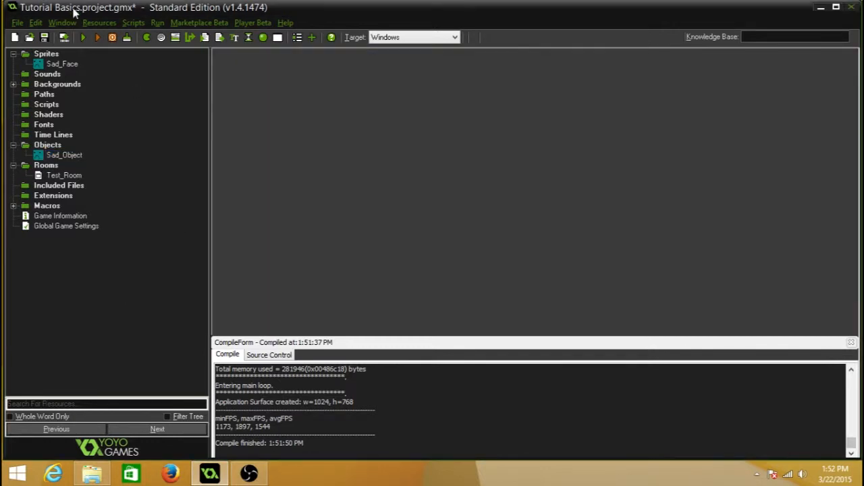
Step: Run the game to test the sad faces' jump with the right arrow key, close it, and run it again
click(84, 37)
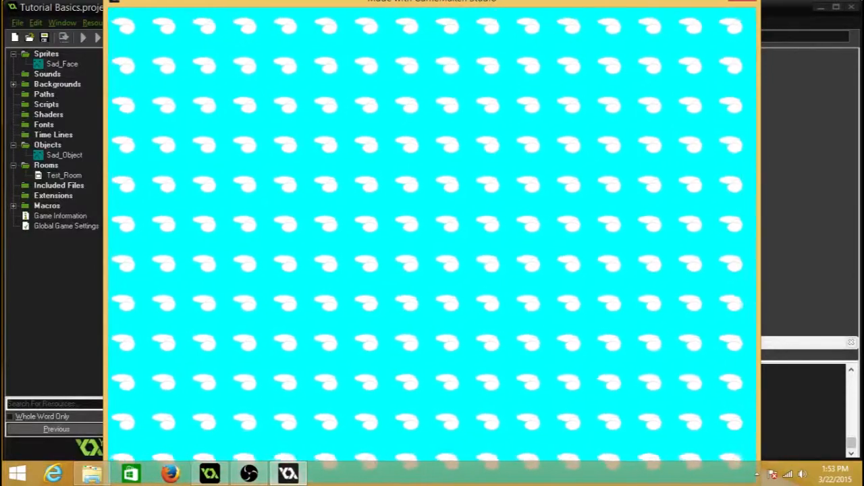
key(Escape)
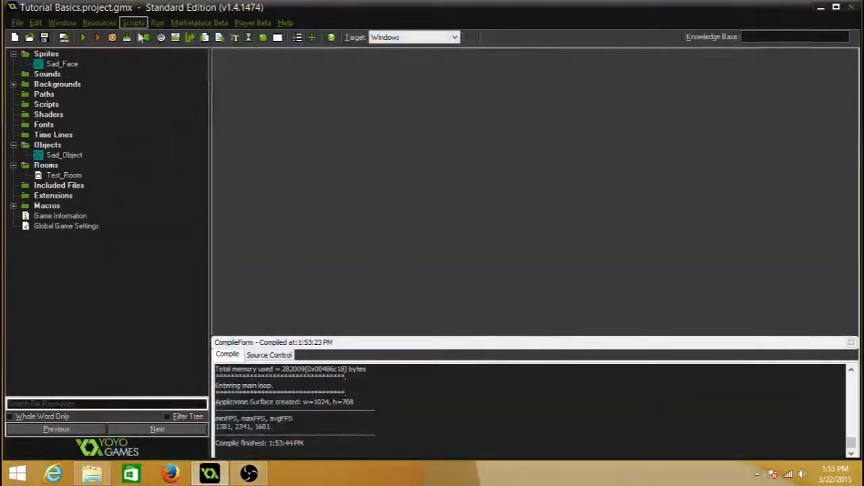
click(84, 39)
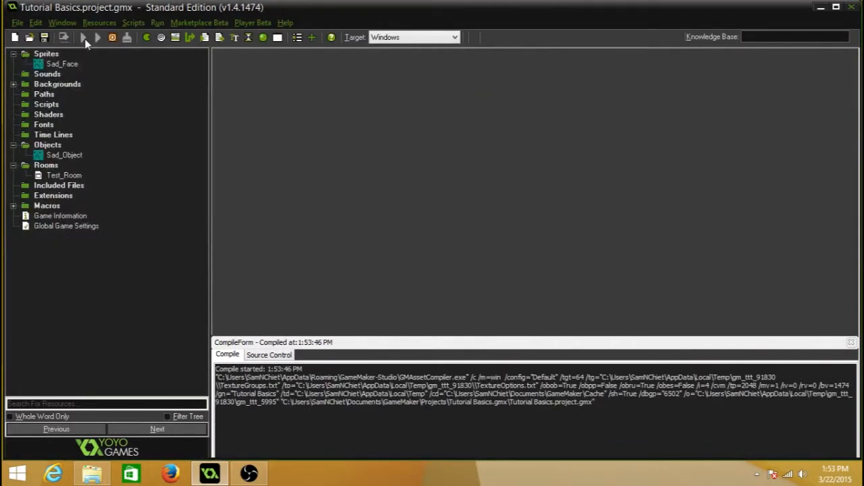